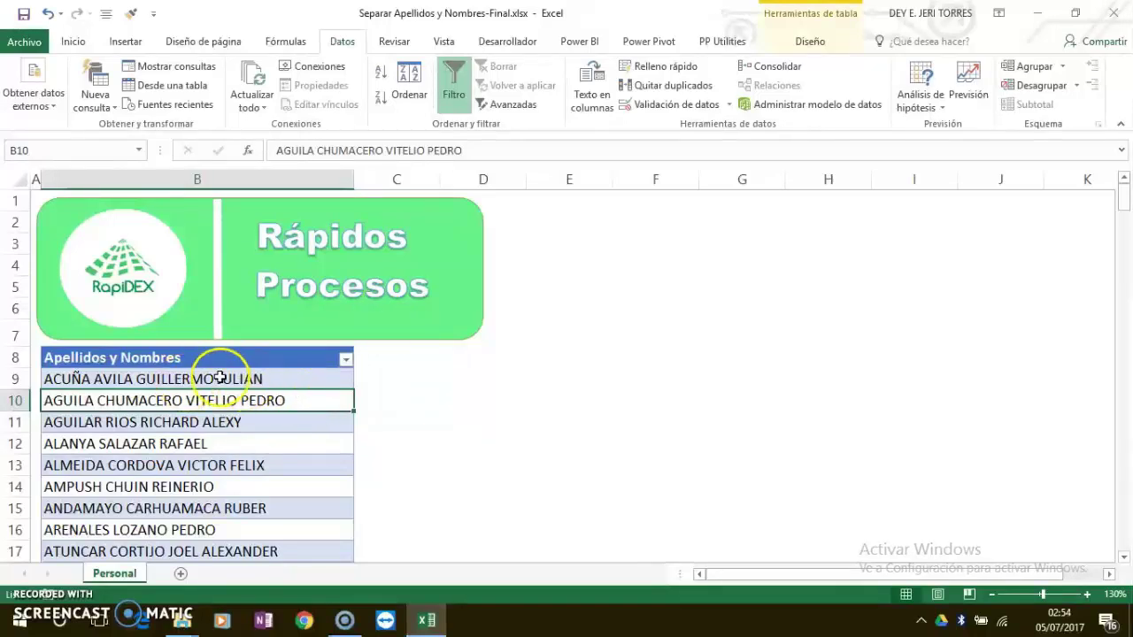
Step: Select the Apellidos y Nombres name list, checking where it starts and ends
left_click(287, 380)
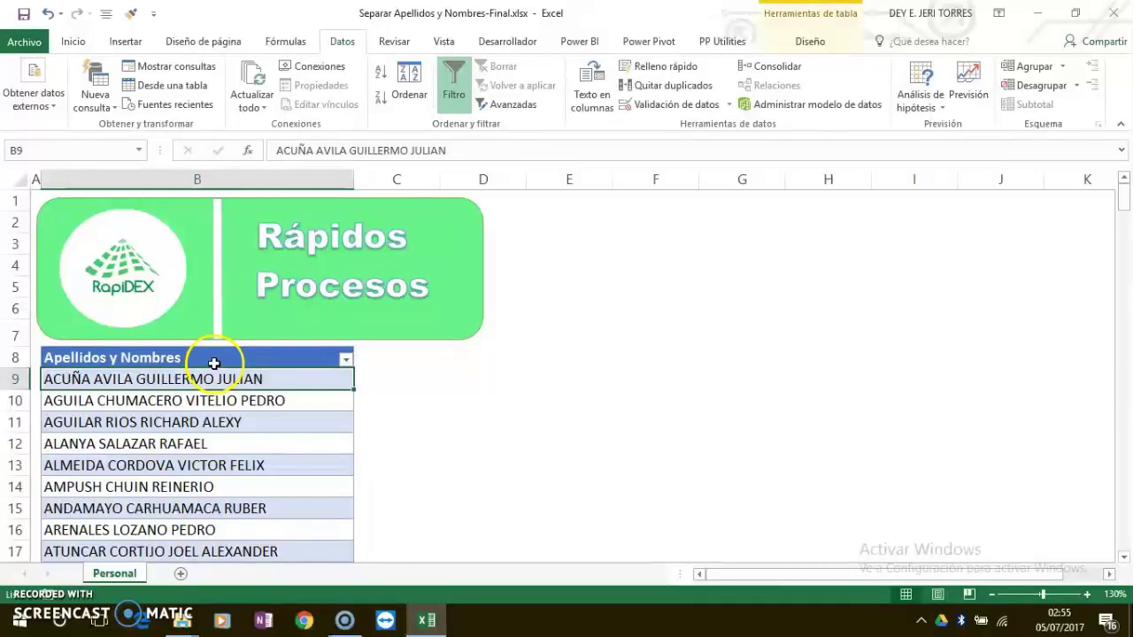
key("ctrl+Down")
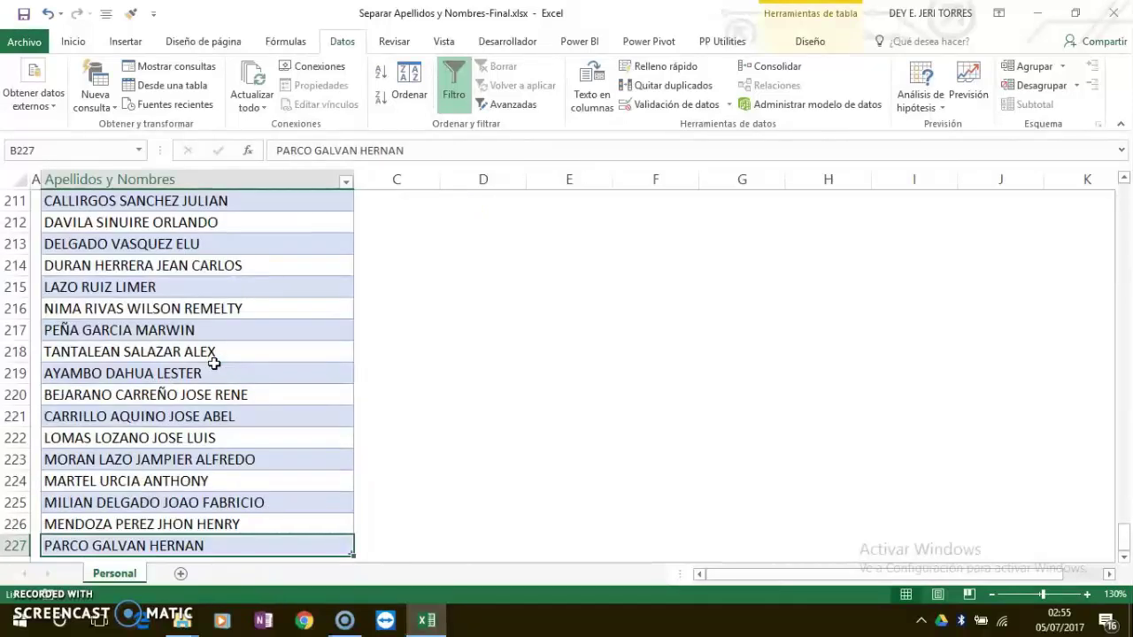
key("ctrl+Up")
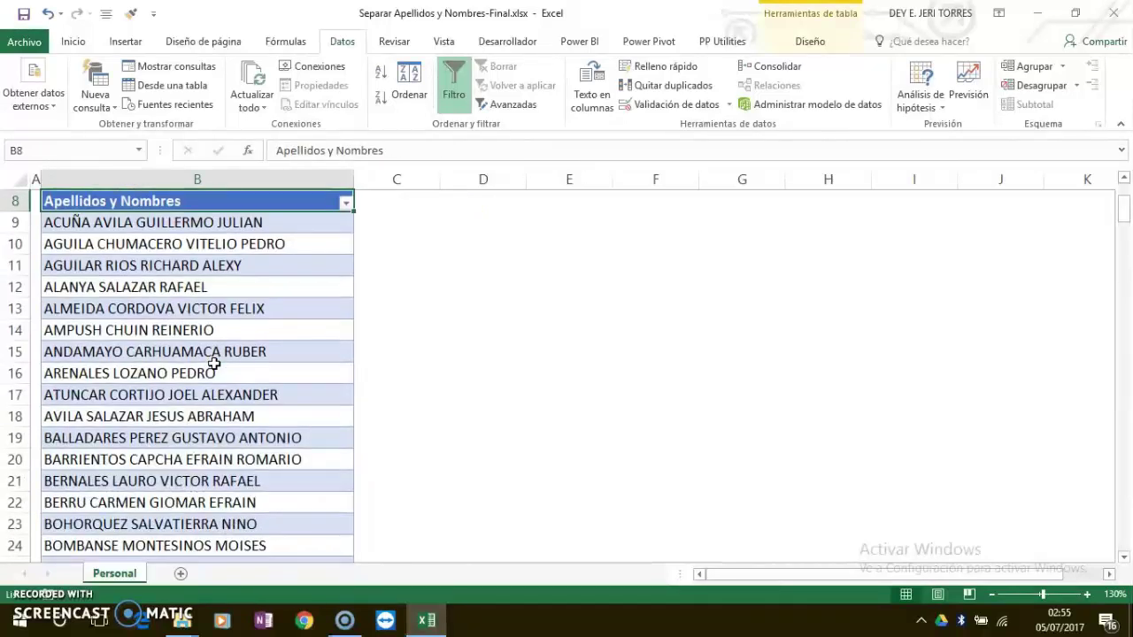
scroll(214, 363, "up", 3)
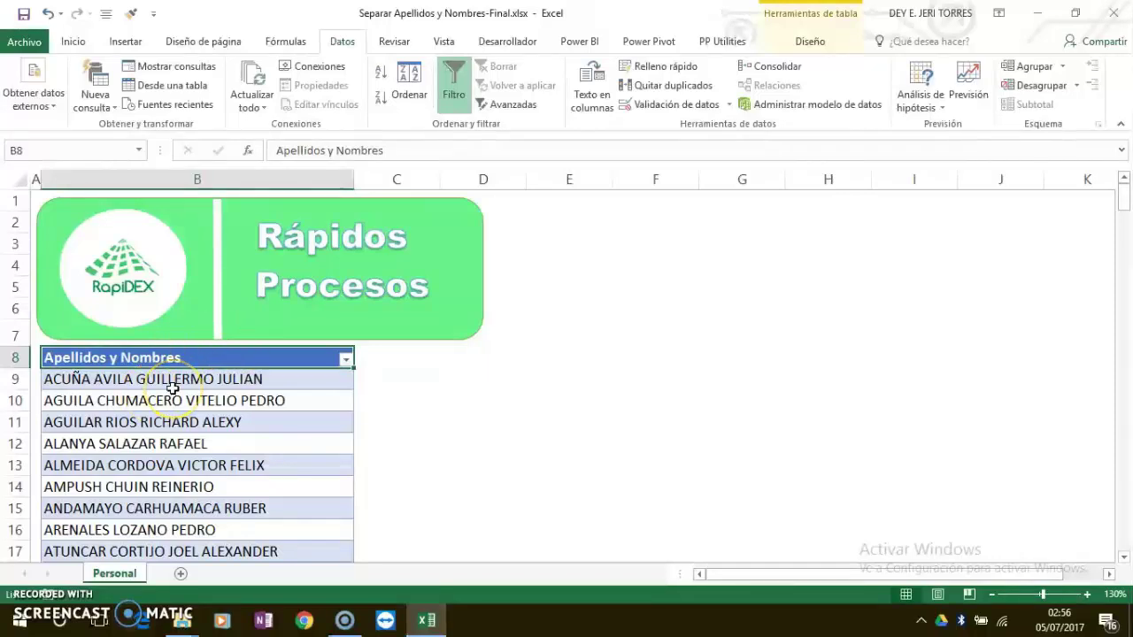
left_click(181, 379)
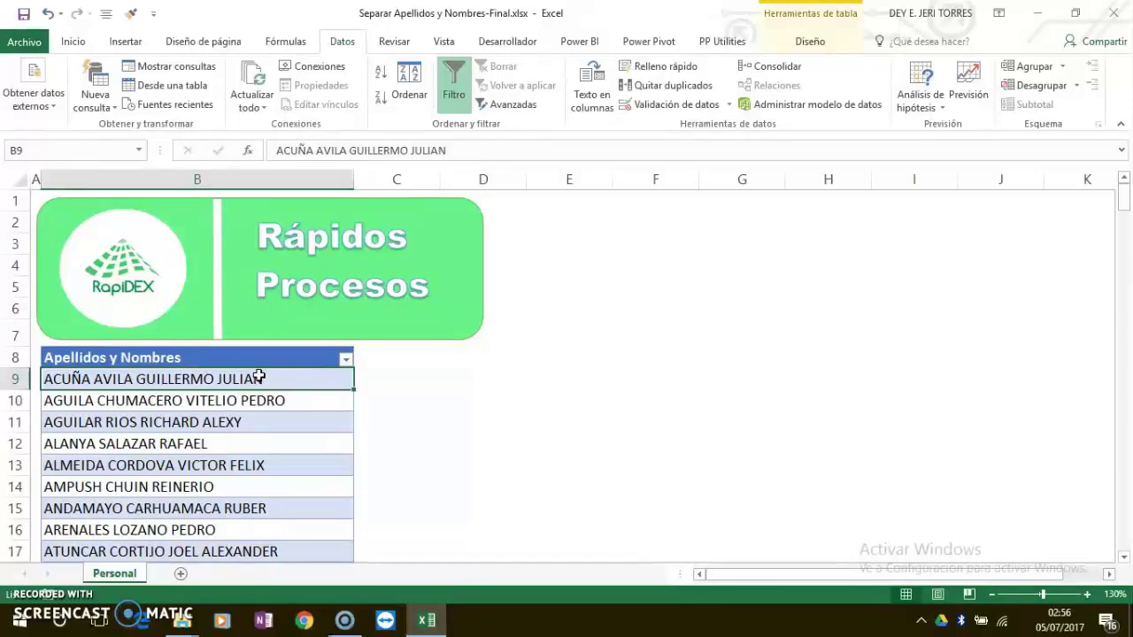
left_click_drag(247, 373, 83, 373)
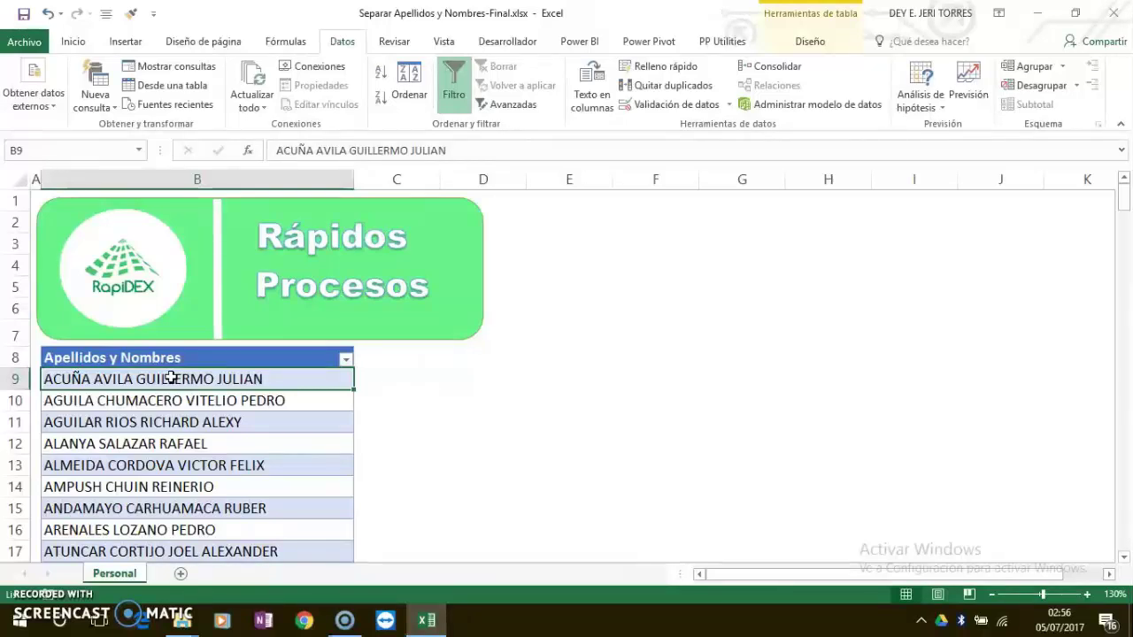
left_click(190, 367)
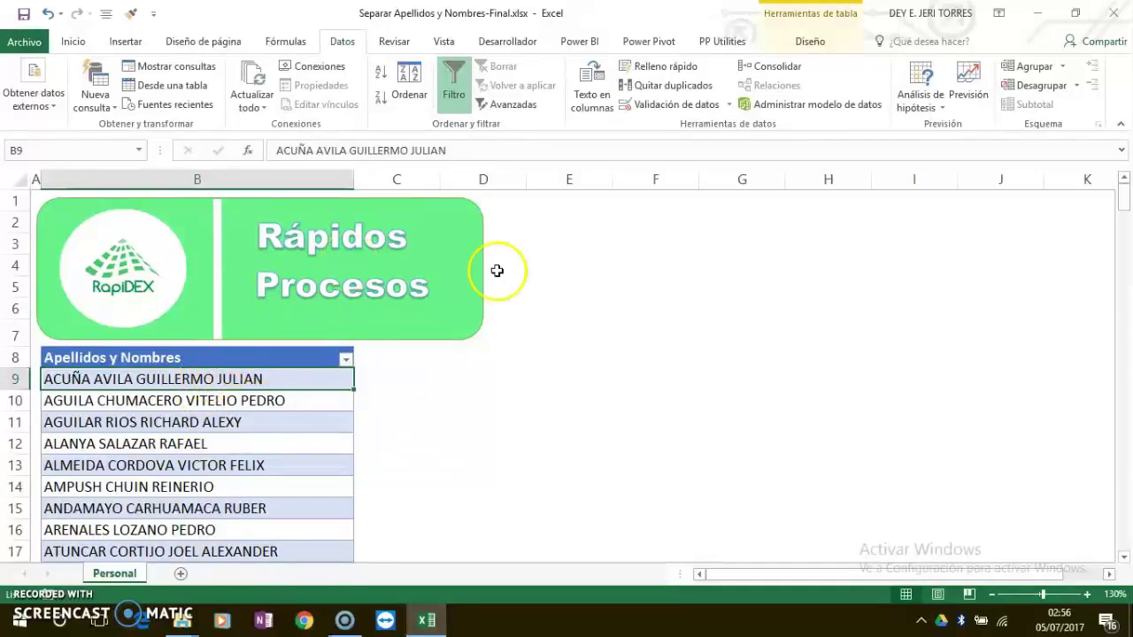
Step: Load the Personal table into the Power Query Editor with Desde una tabla
left_click(819, 41)
left_click(57, 84)
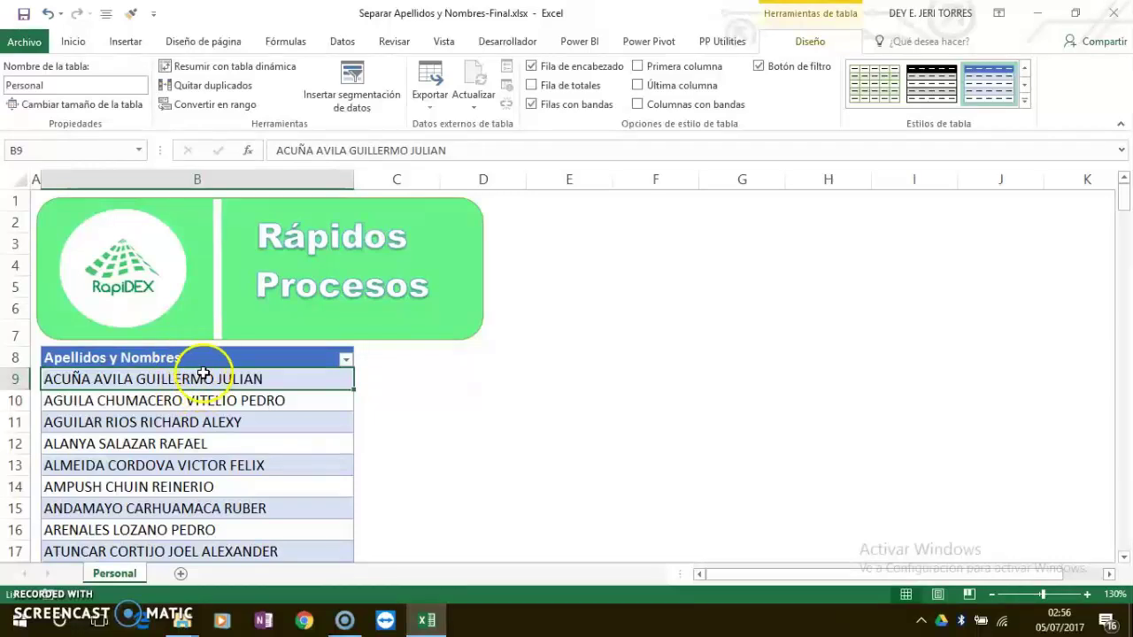
left_click(343, 42)
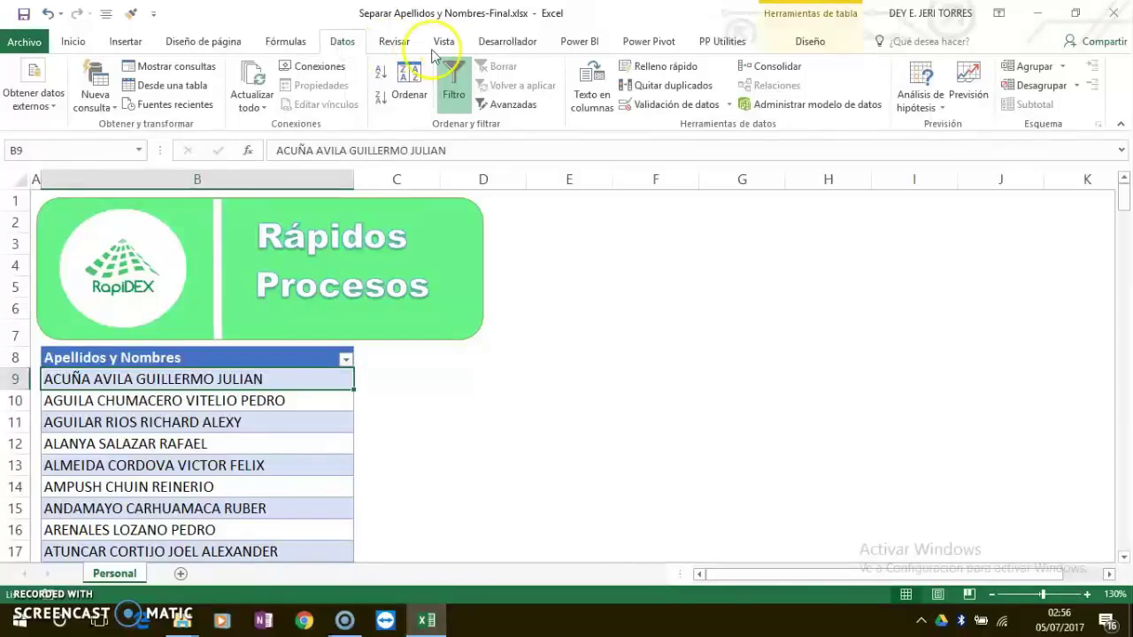
left_click(159, 85)
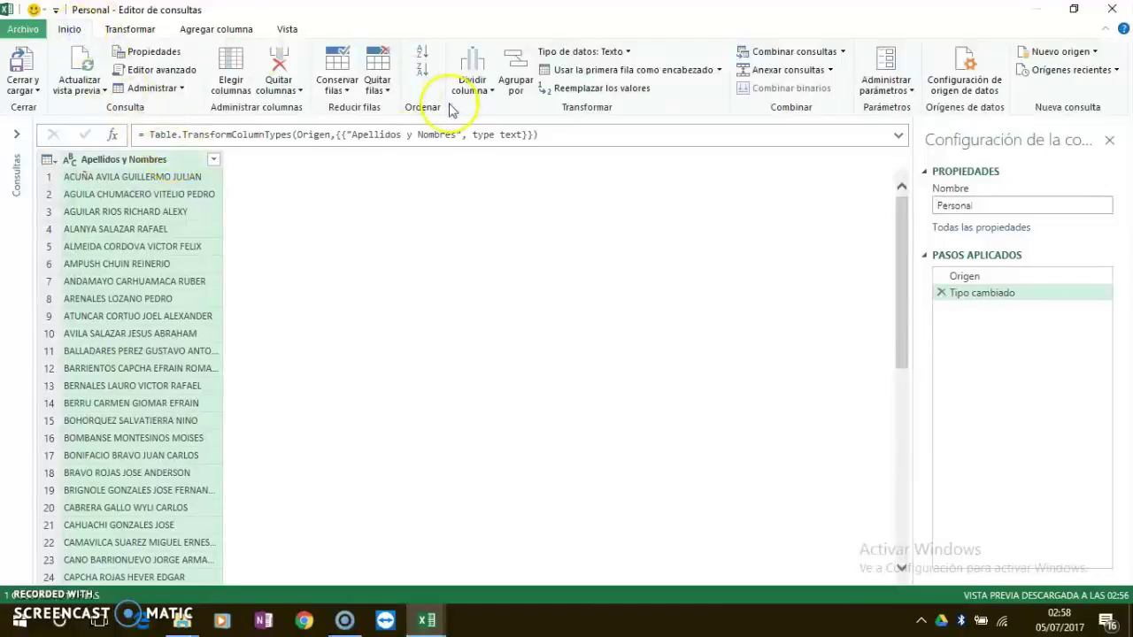
Step: Split the Apellidos y Nombres column by the Espacio delimiter
left_click(473, 90)
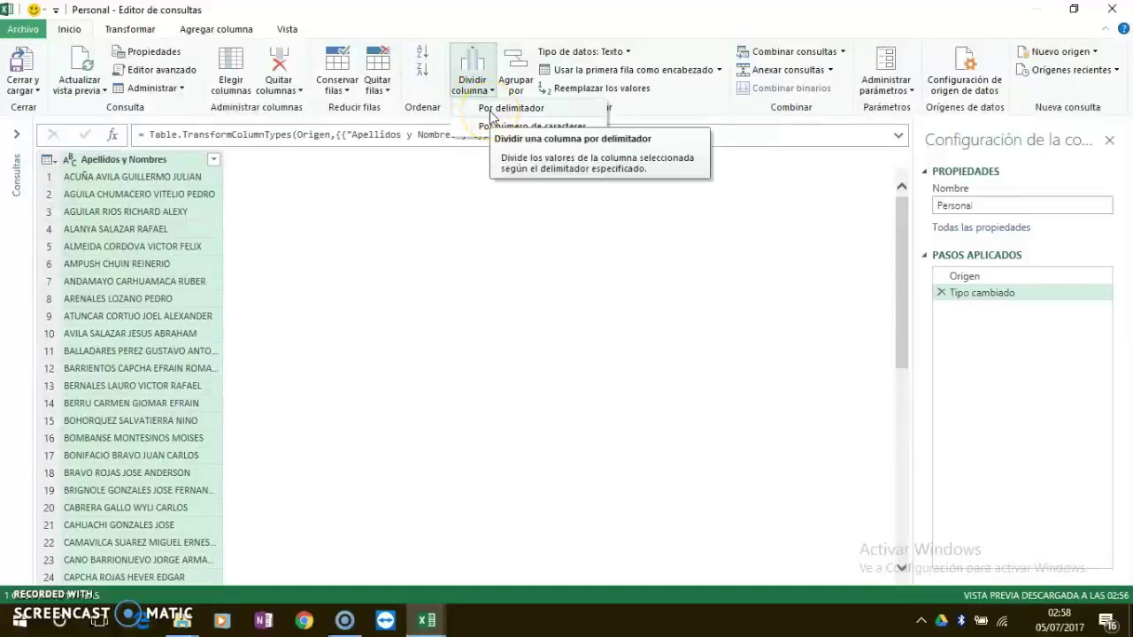
left_click(490, 110)
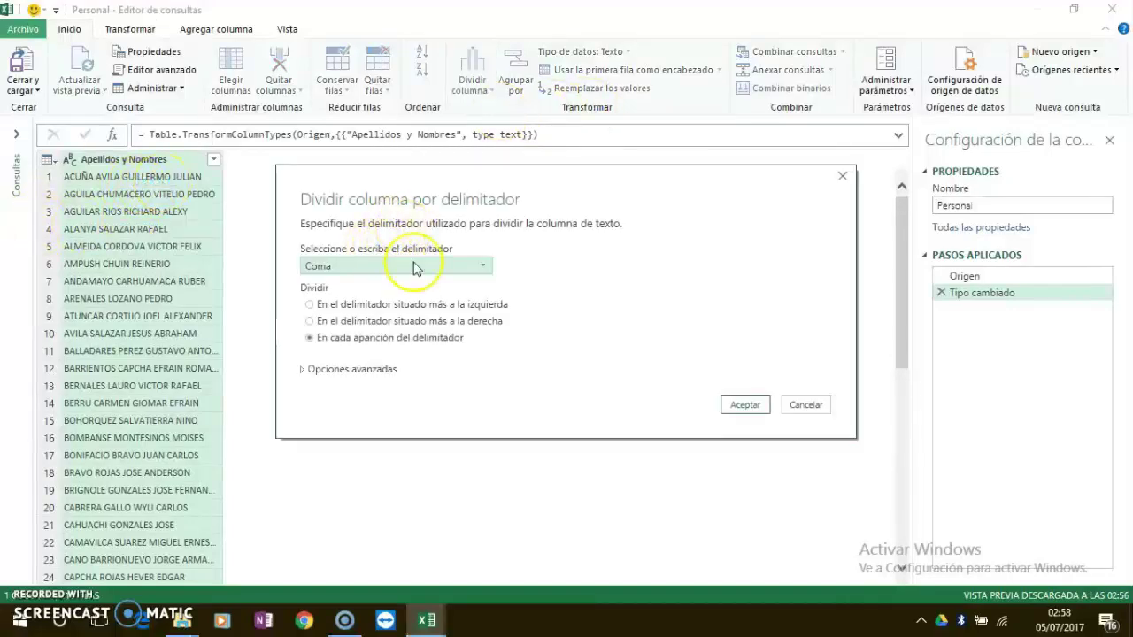
left_click(414, 266)
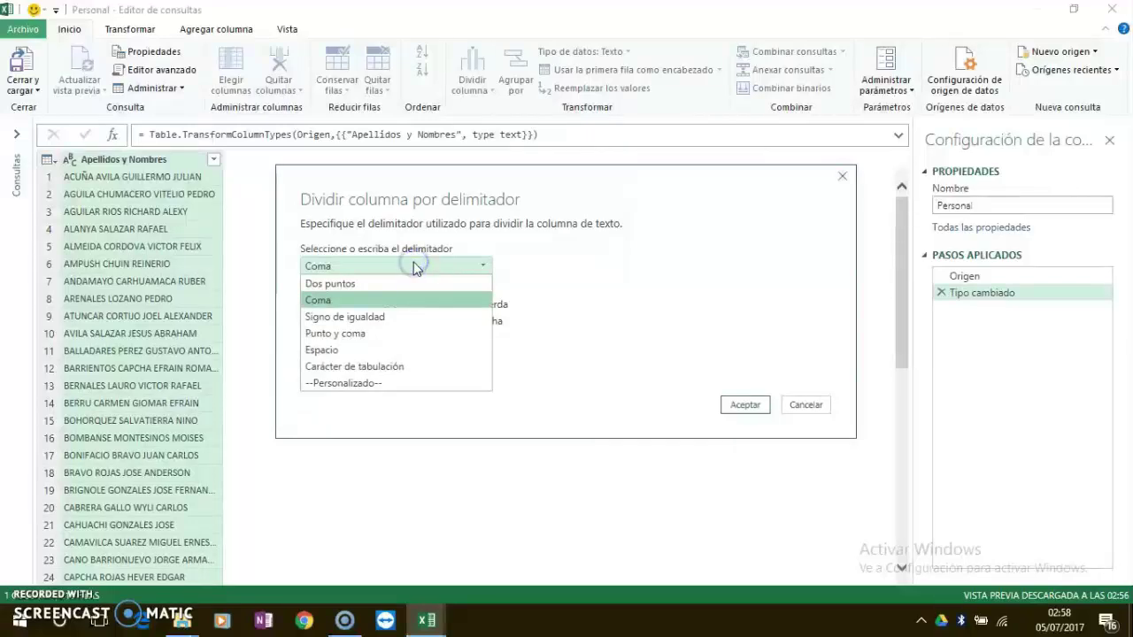
left_click(359, 349)
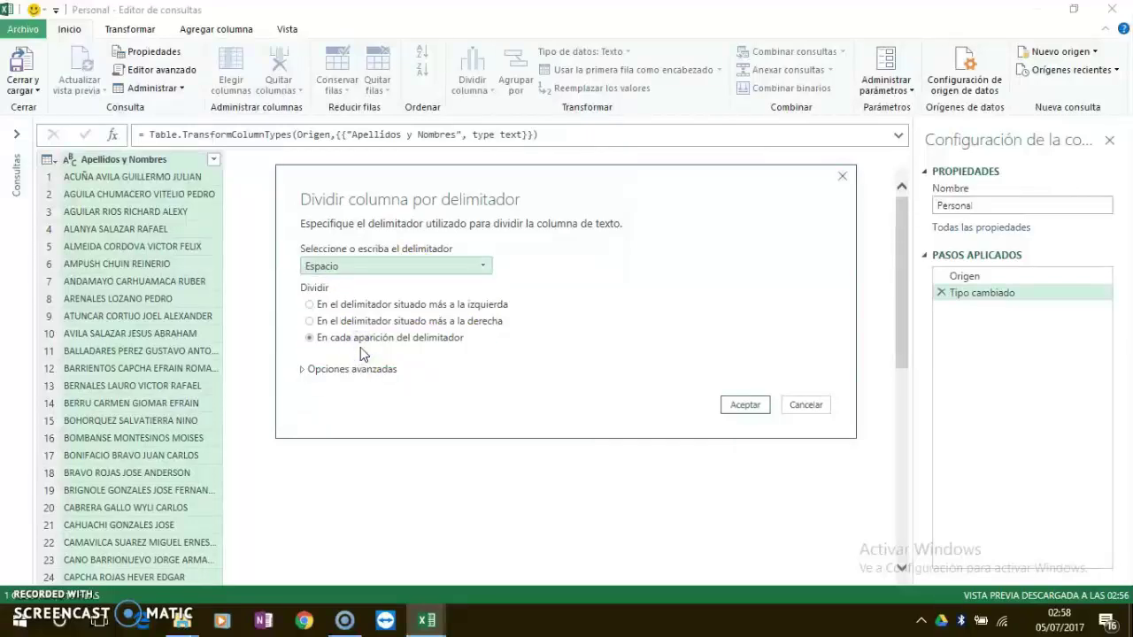
left_click(745, 406)
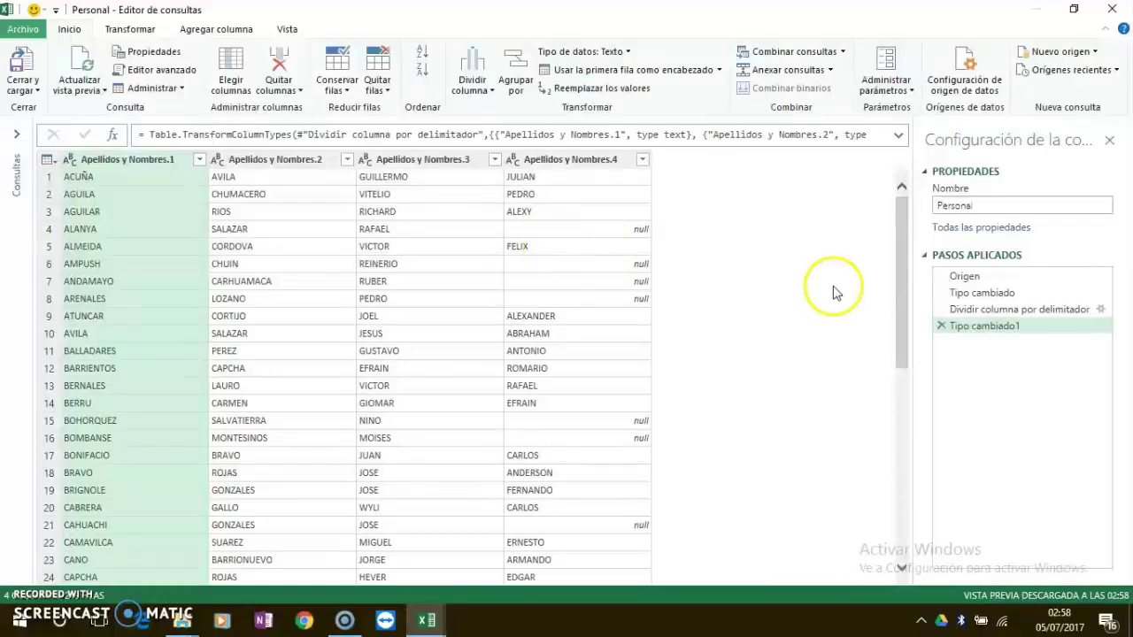
Step: Replace null values in Apellidos y Nombres.4 with empty text
mouse_move(903, 252)
left_mouse_down()
mouse_move(908, 265)
mouse_move(903, 231)
left_mouse_up()
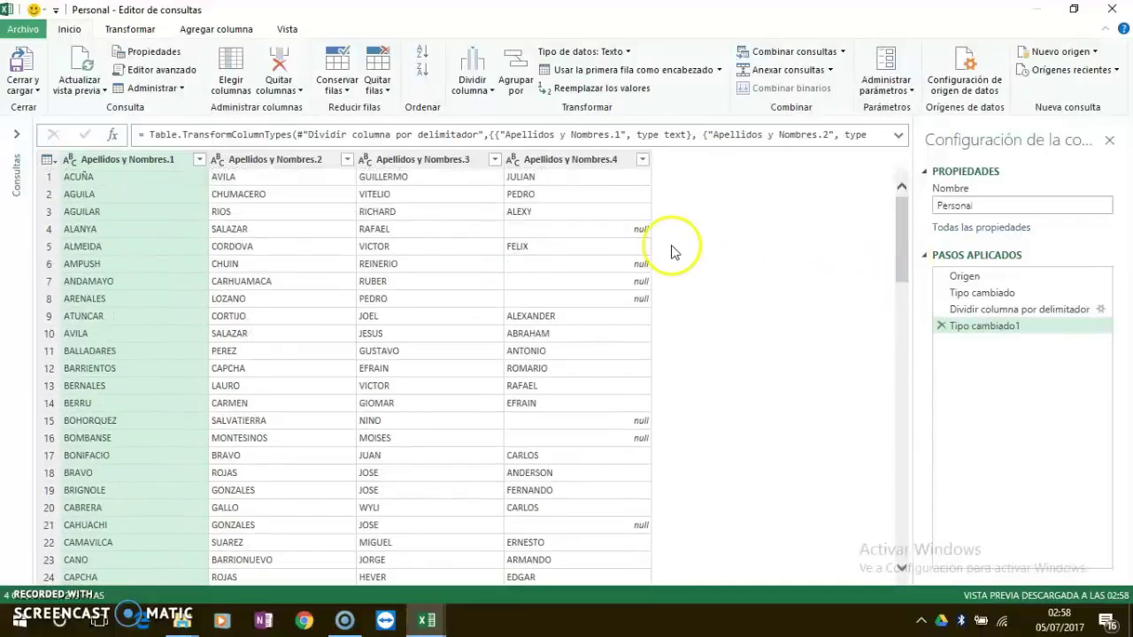
left_click(614, 162)
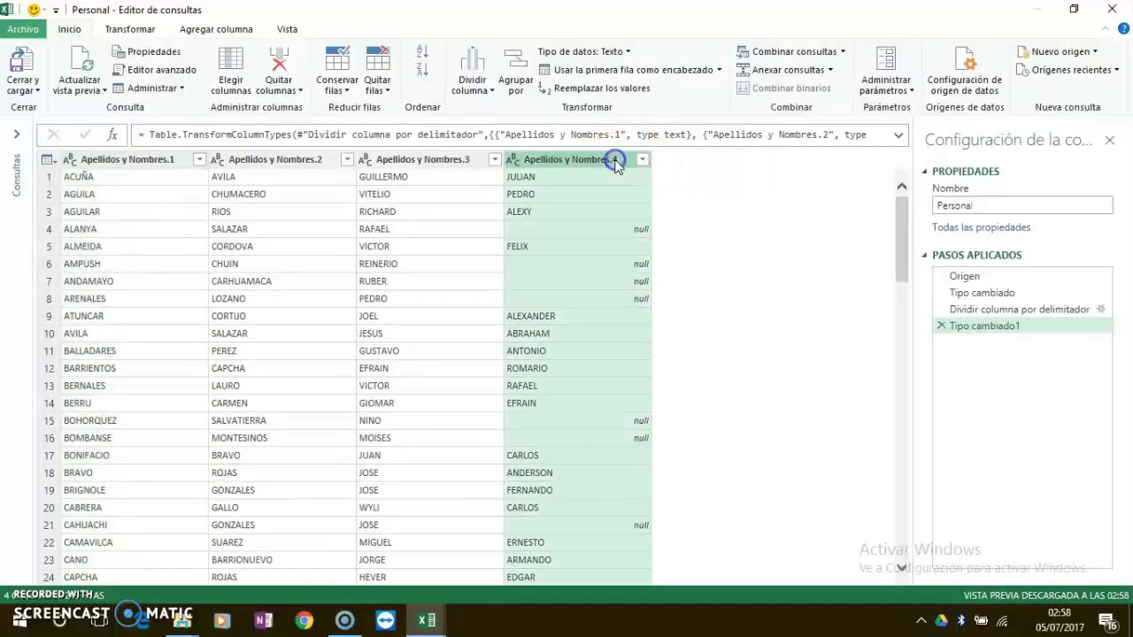
left_click(604, 97)
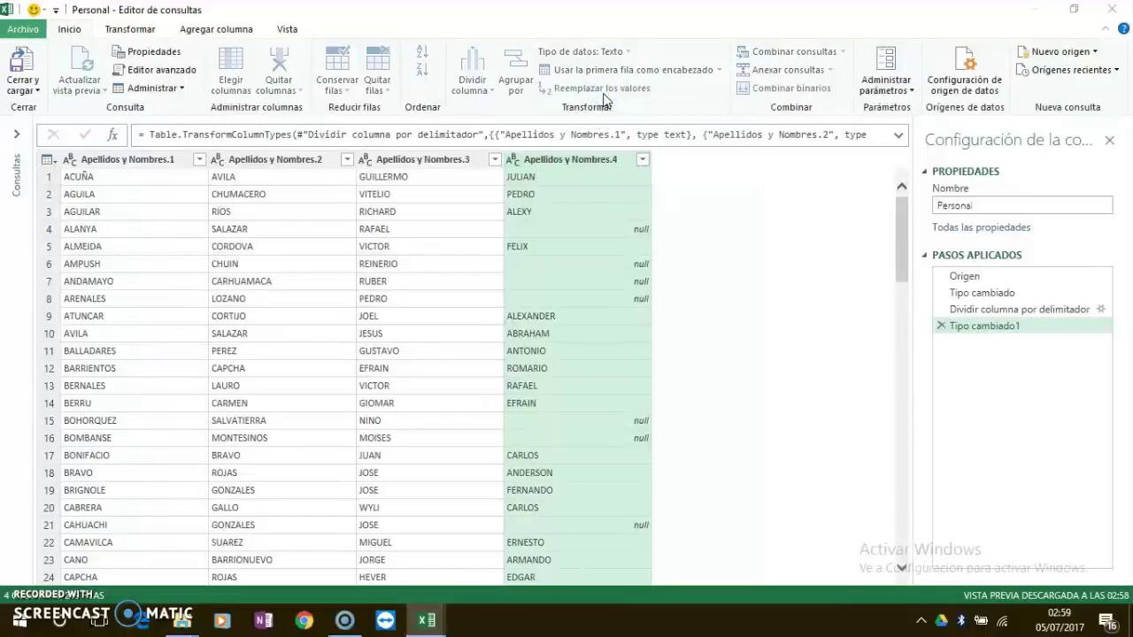
left_click(424, 284)
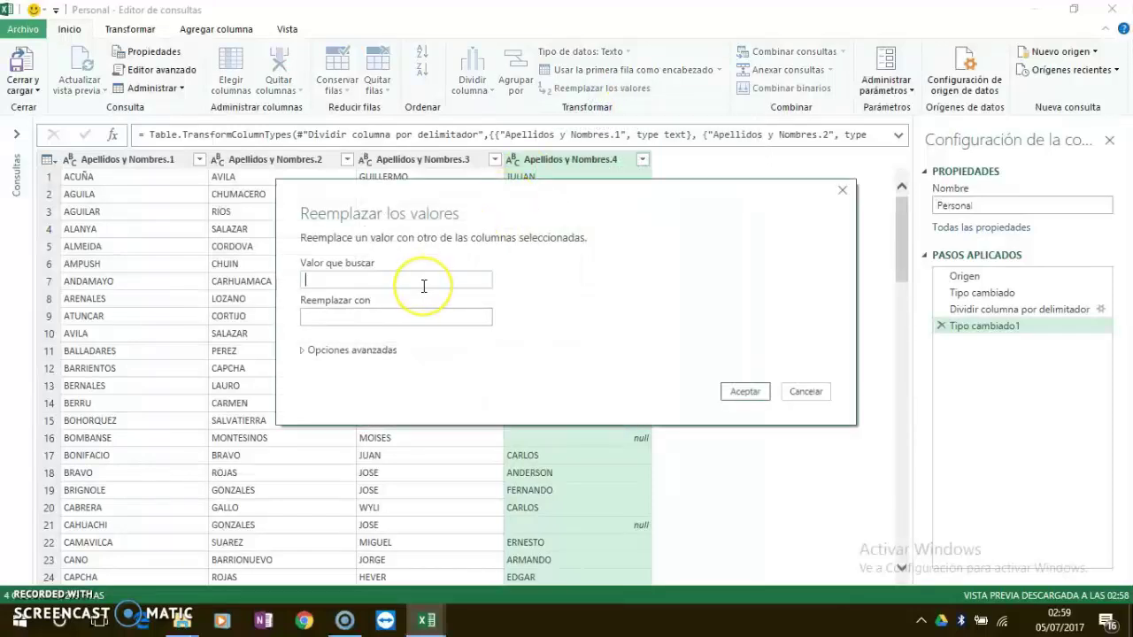
type("null")
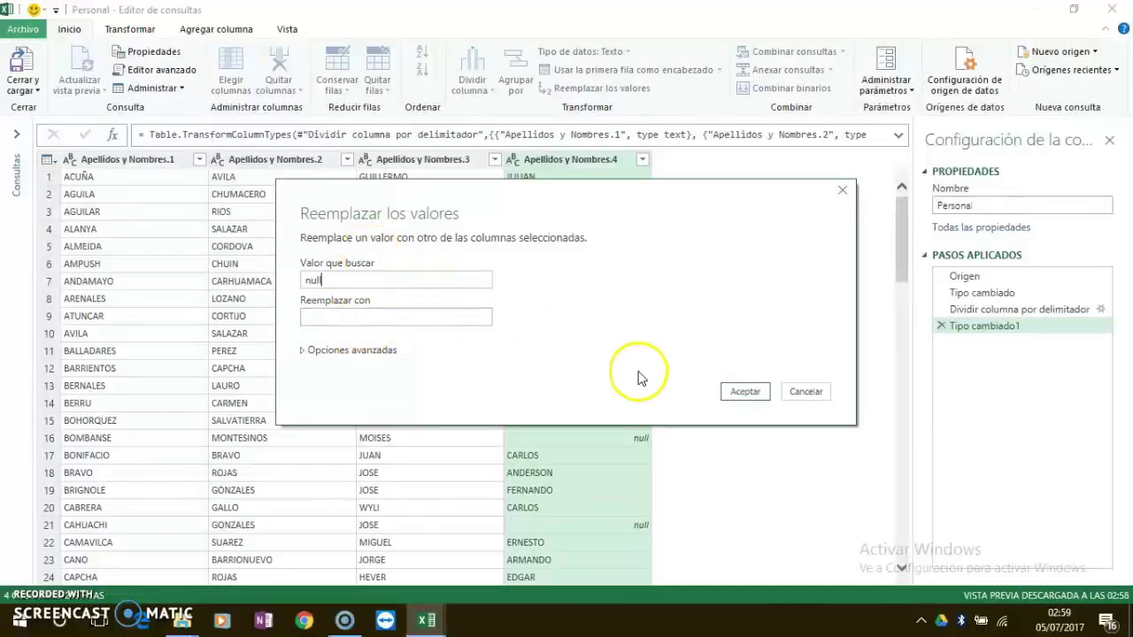
left_click(745, 392)
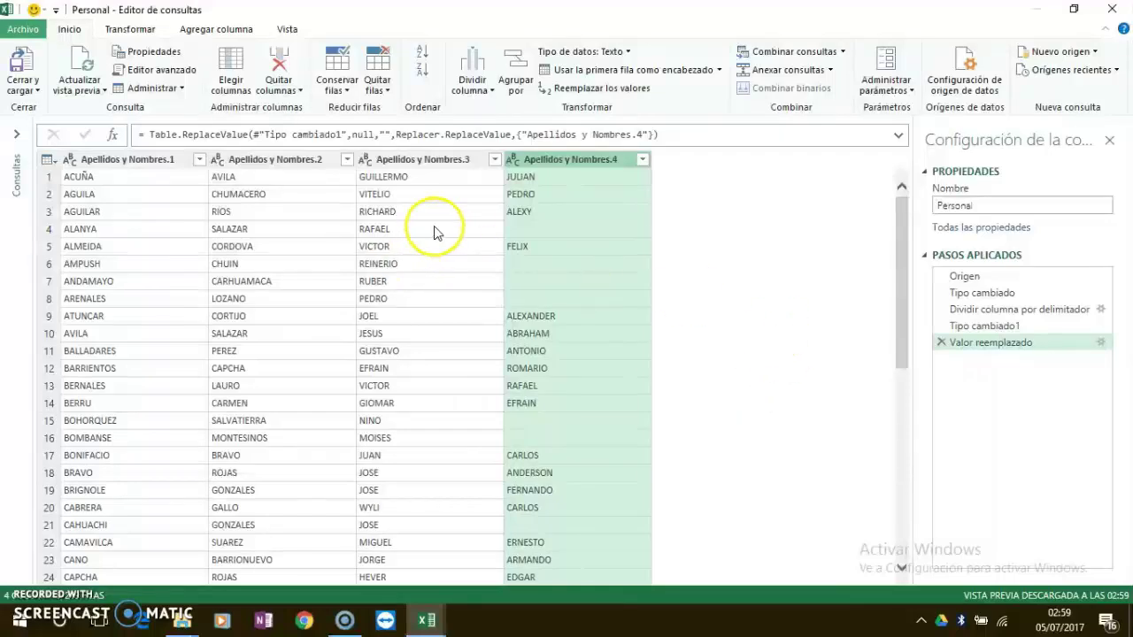
Step: Rename Apellidos y Nombres.1 and .2 to Apellido Paterno and Apellido Materno
double_click(148, 164)
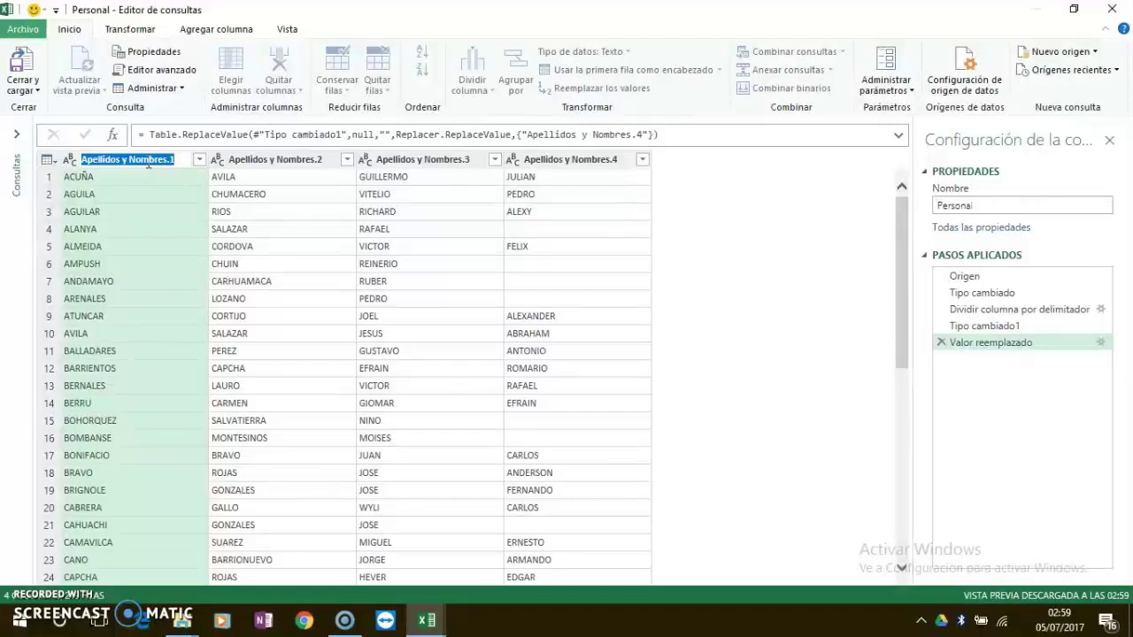
type("A")
type(" Paterno")
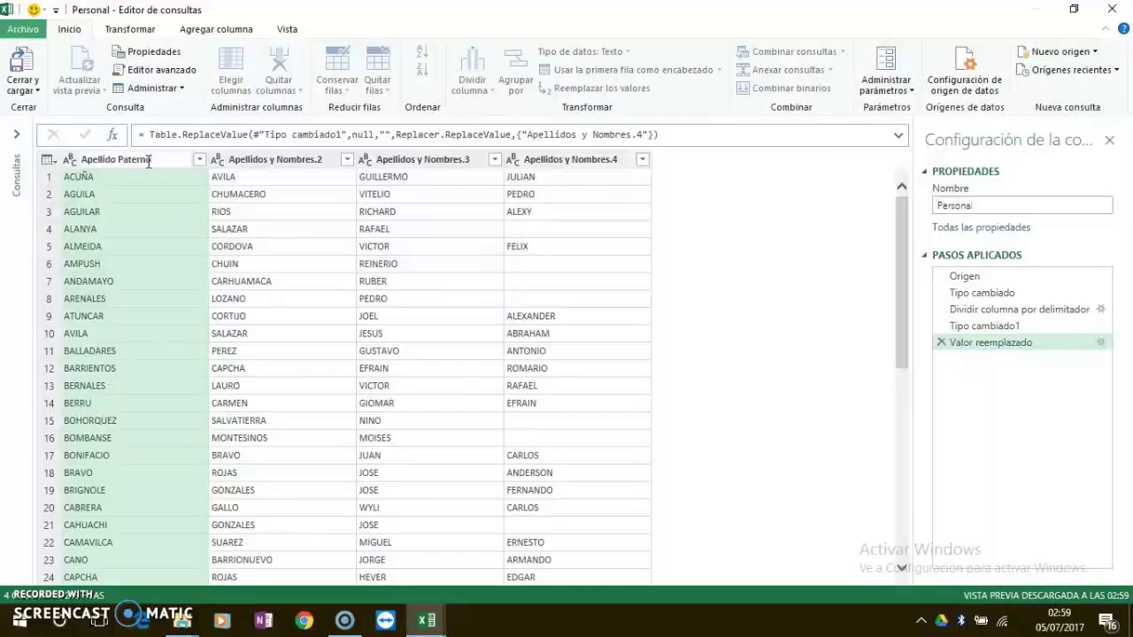
key("Return")
left_click(196, 163)
double_click(221, 162)
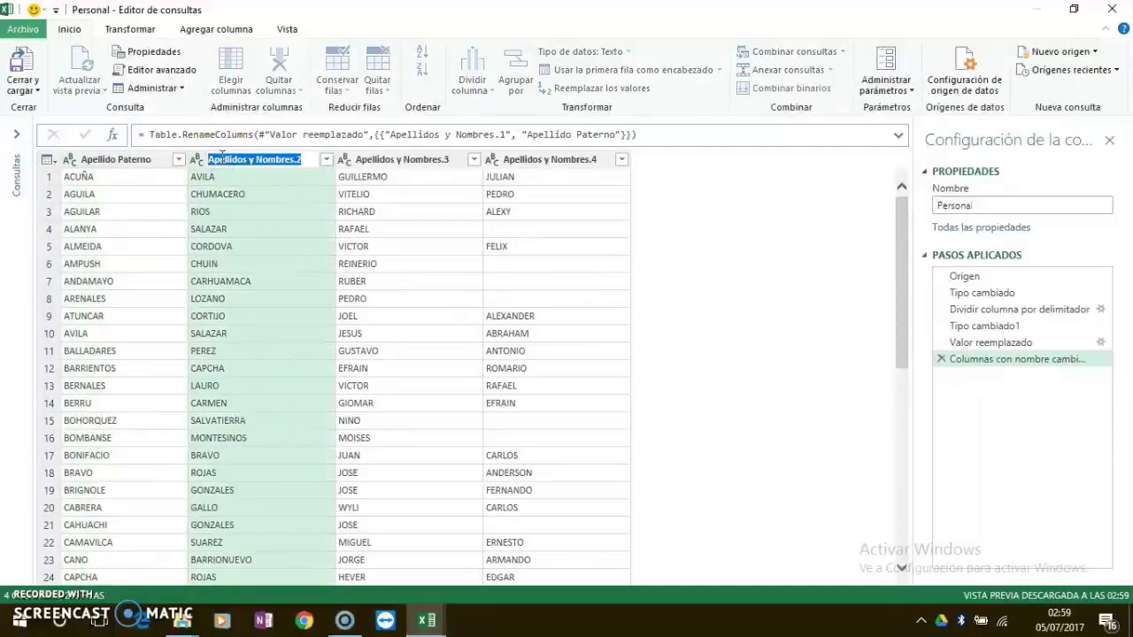
key("End")
key("BackSpace")
key("BackSpace")
key("BackSpace")
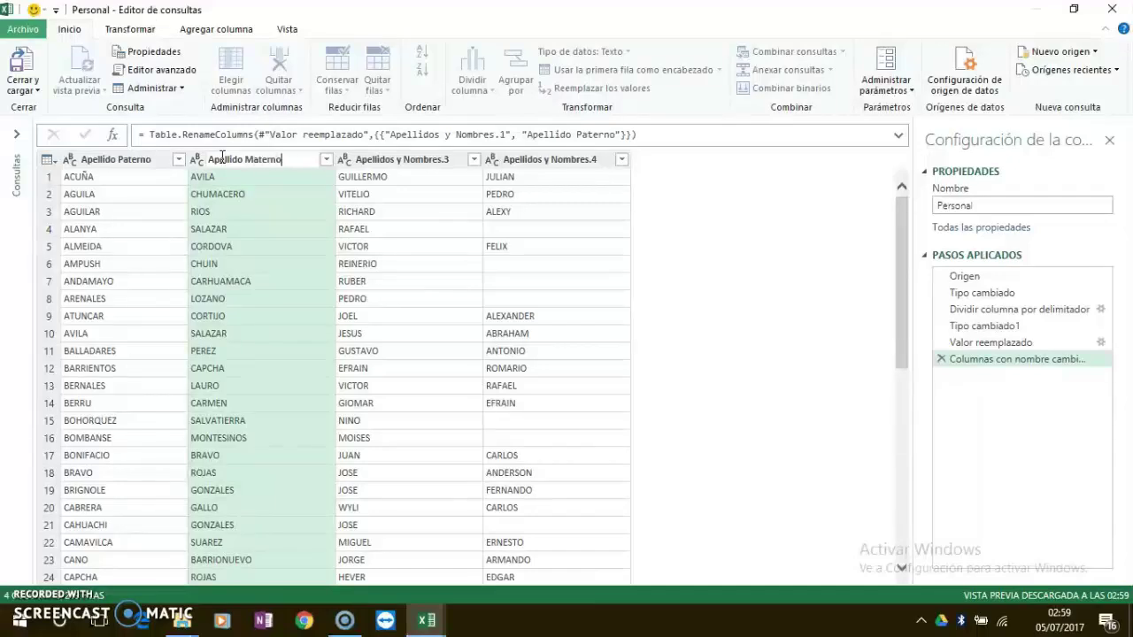
key("Return")
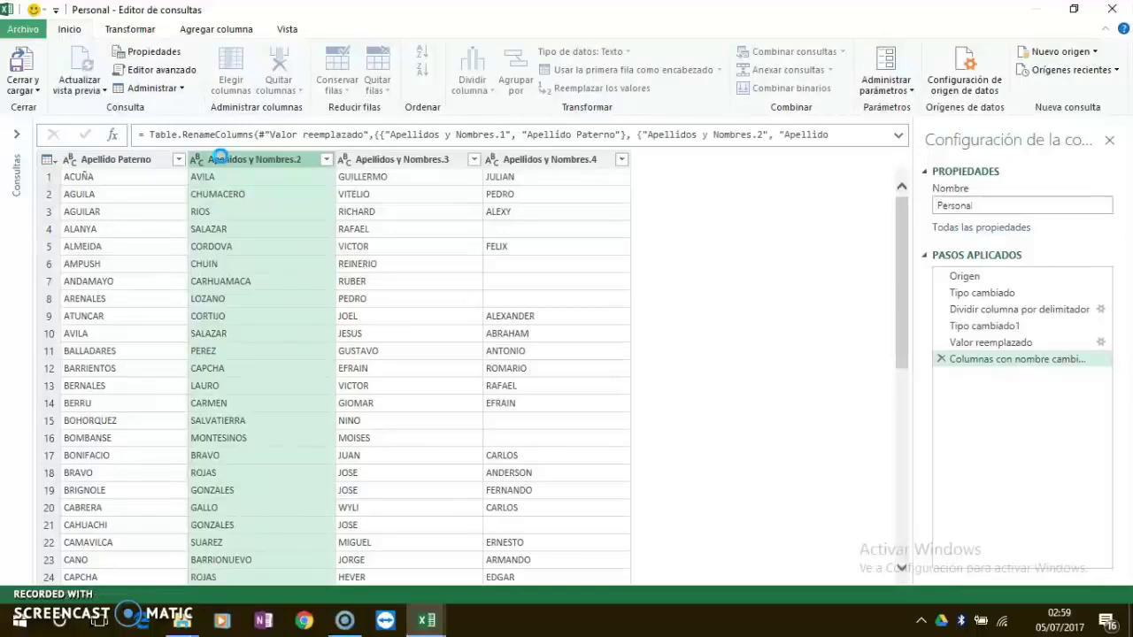
type("Apellido Materno")
Step: Rename Apellidos y Nombres.3 and .4 to Nombre 1 and Nombre 2
double_click(359, 160)
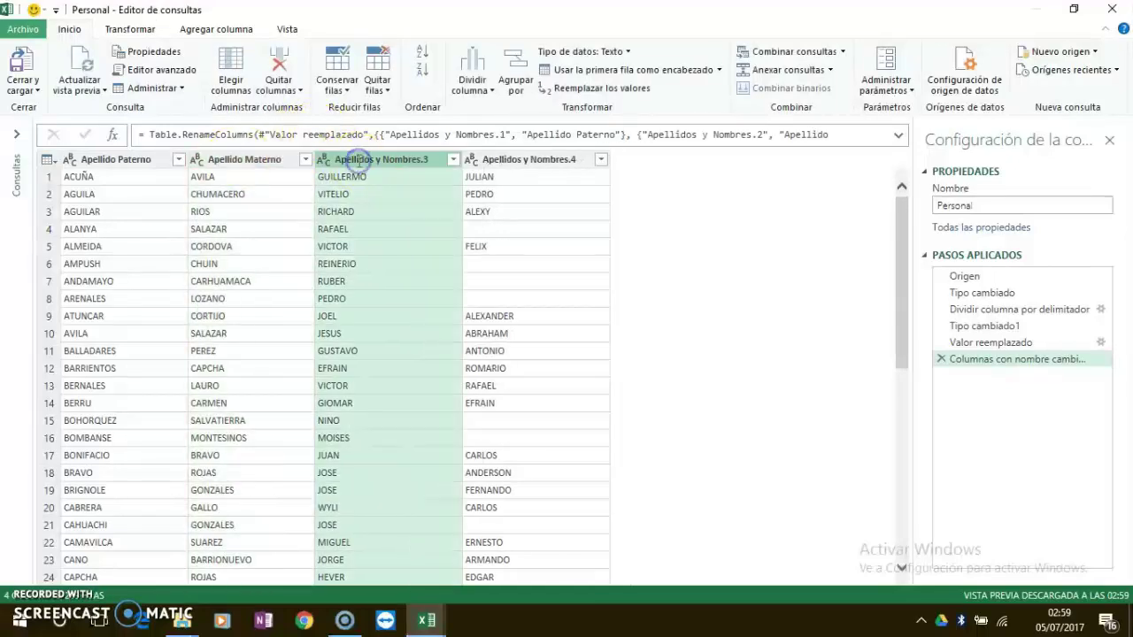
type("Nombre 1")
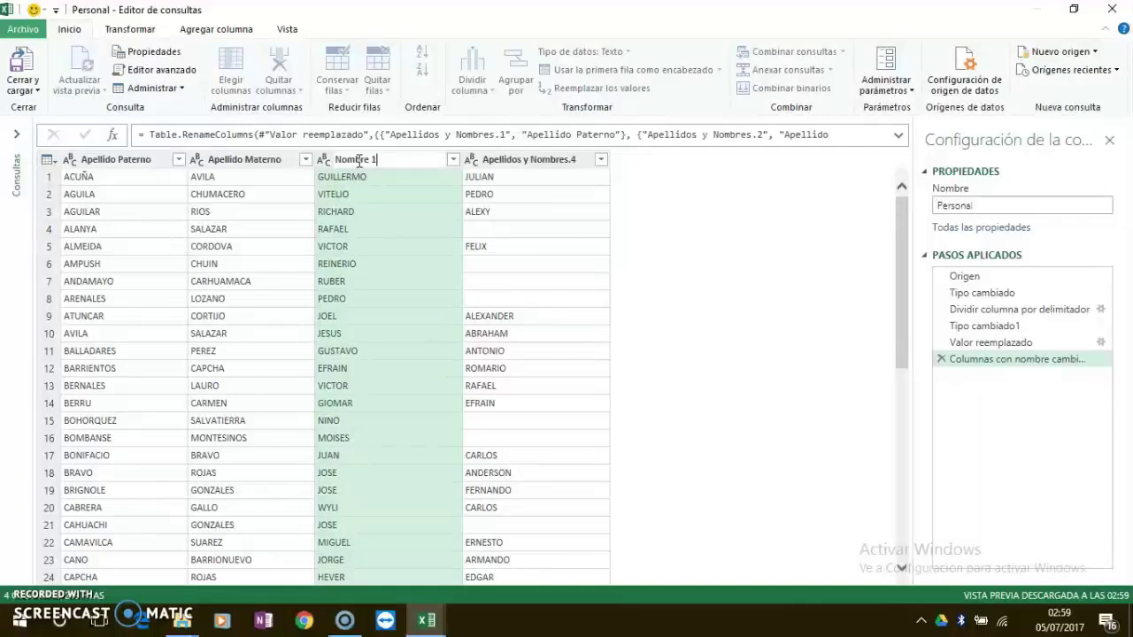
key("ctrl+a")
key("ctrl+c")
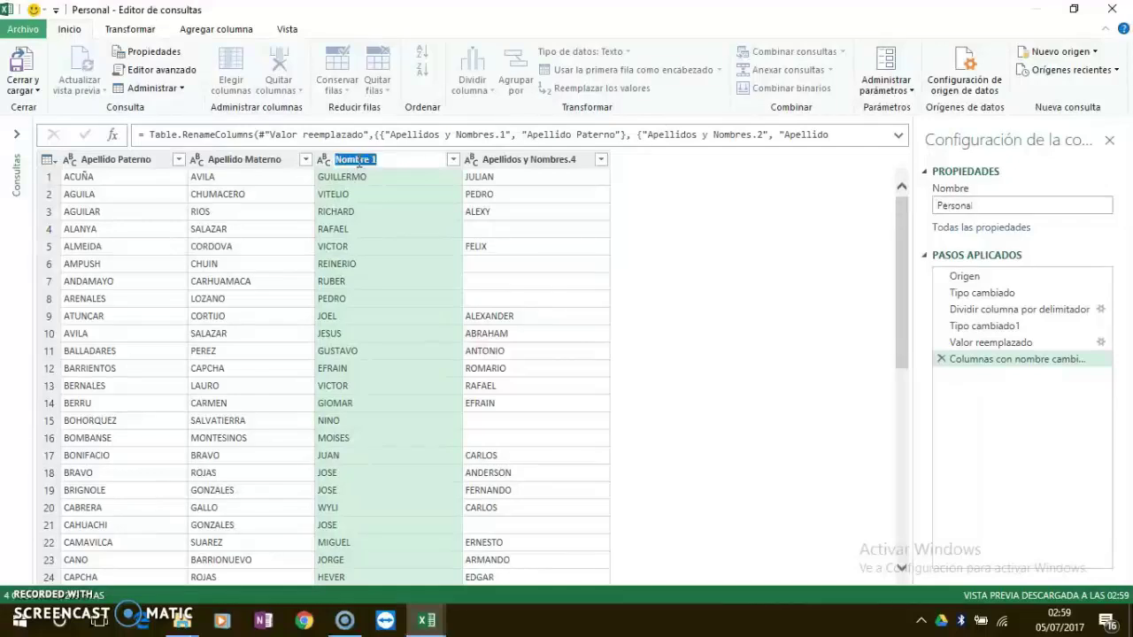
key("Return")
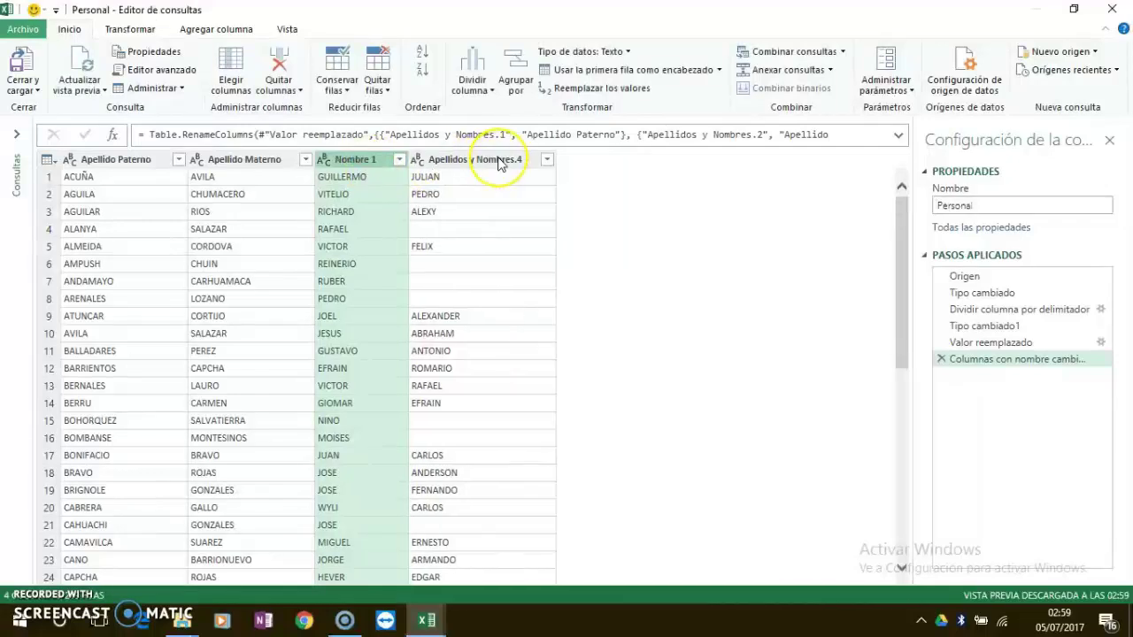
double_click(500, 160)
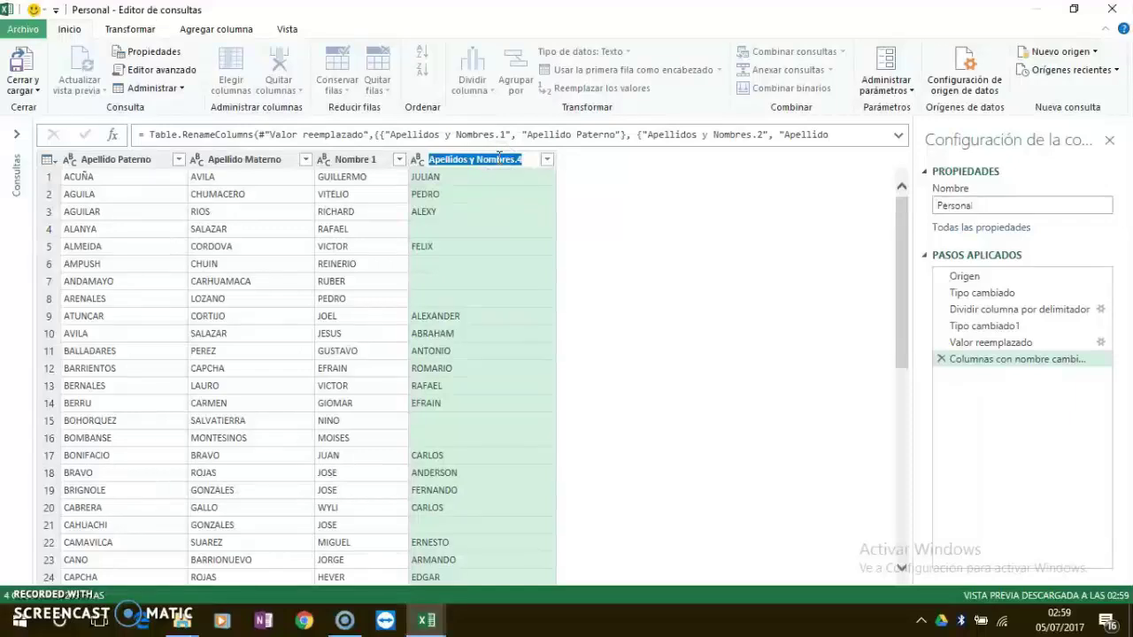
key("ctrl+v")
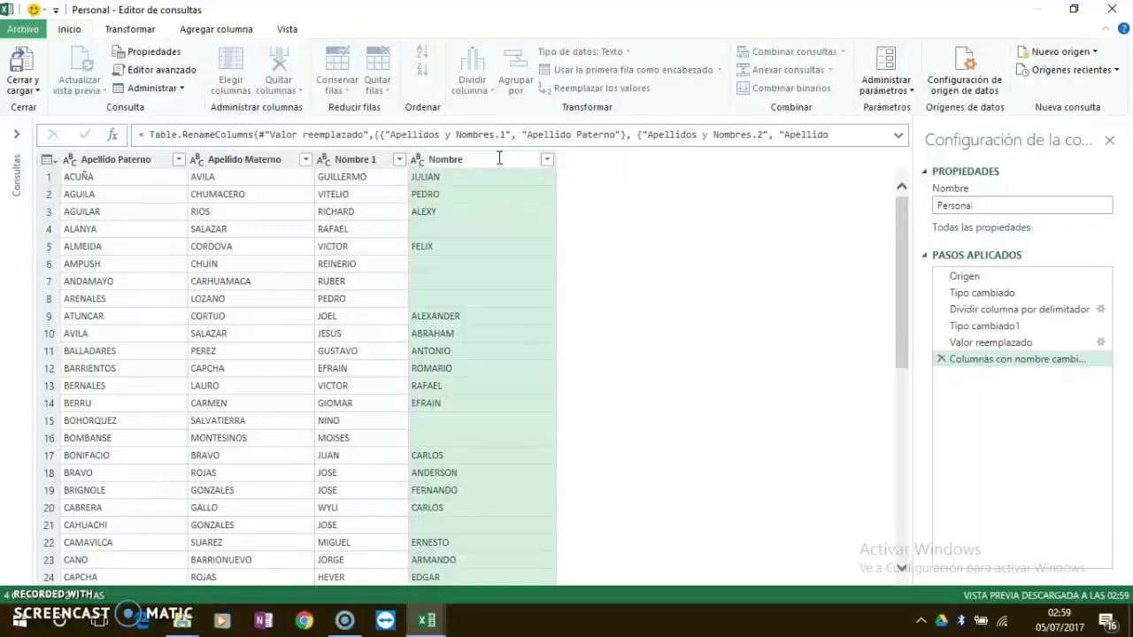
type("2")
key("Return")
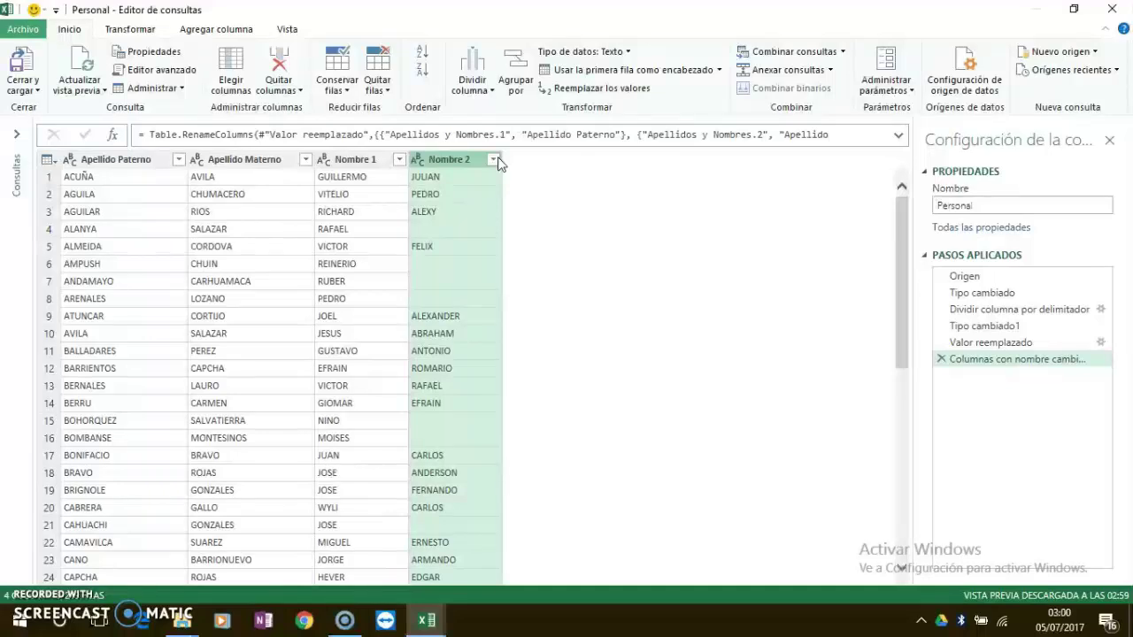
left_click(441, 161)
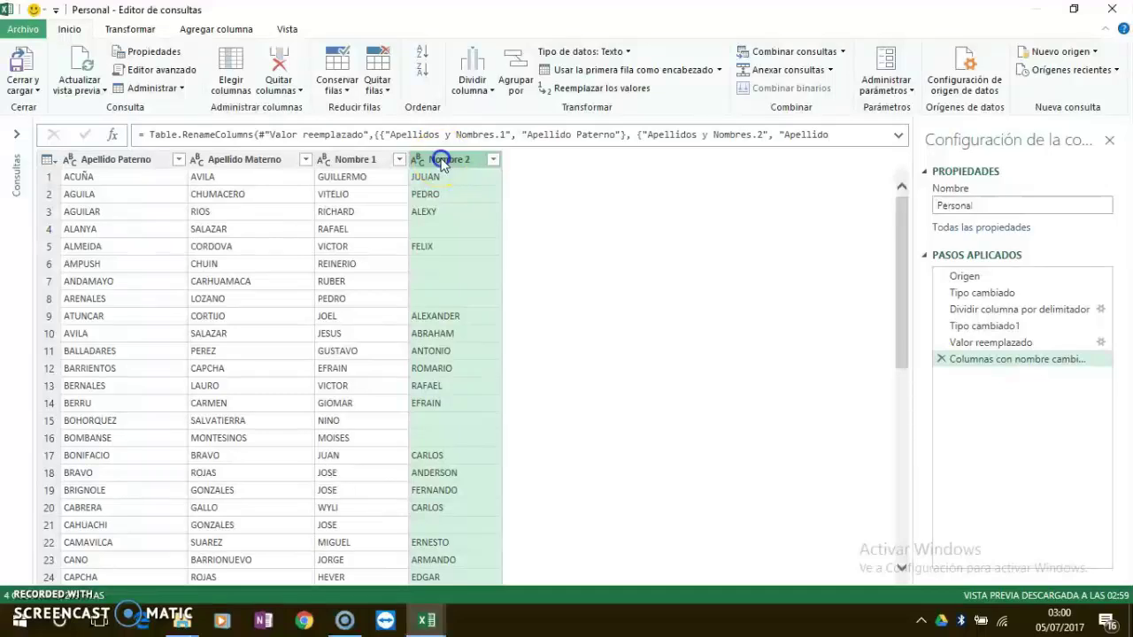
left_click(380, 160)
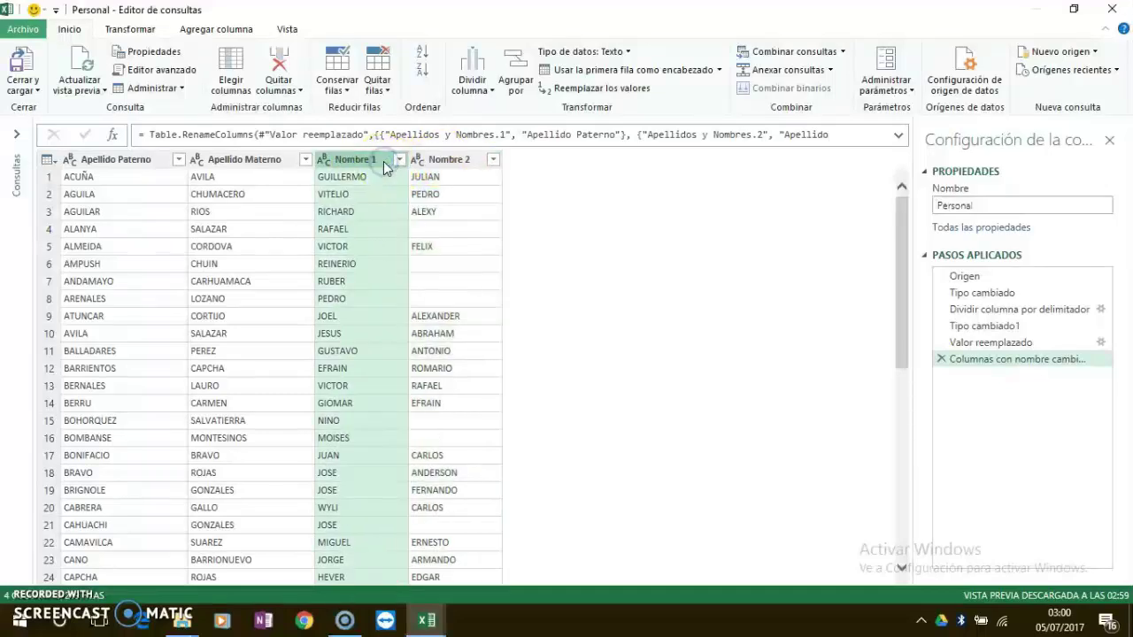
Step: Move Nombre 1 and Nombre 2 to the far left, then select all four columns
left_click_drag(308, 165, 62, 160)
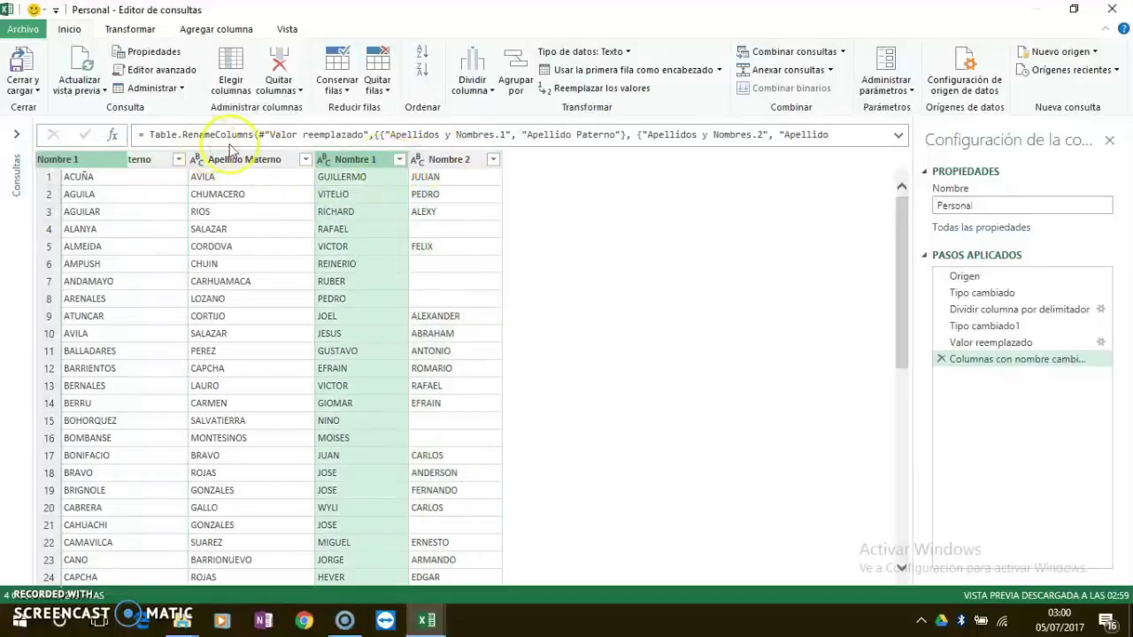
left_click_drag(453, 160, 217, 159)
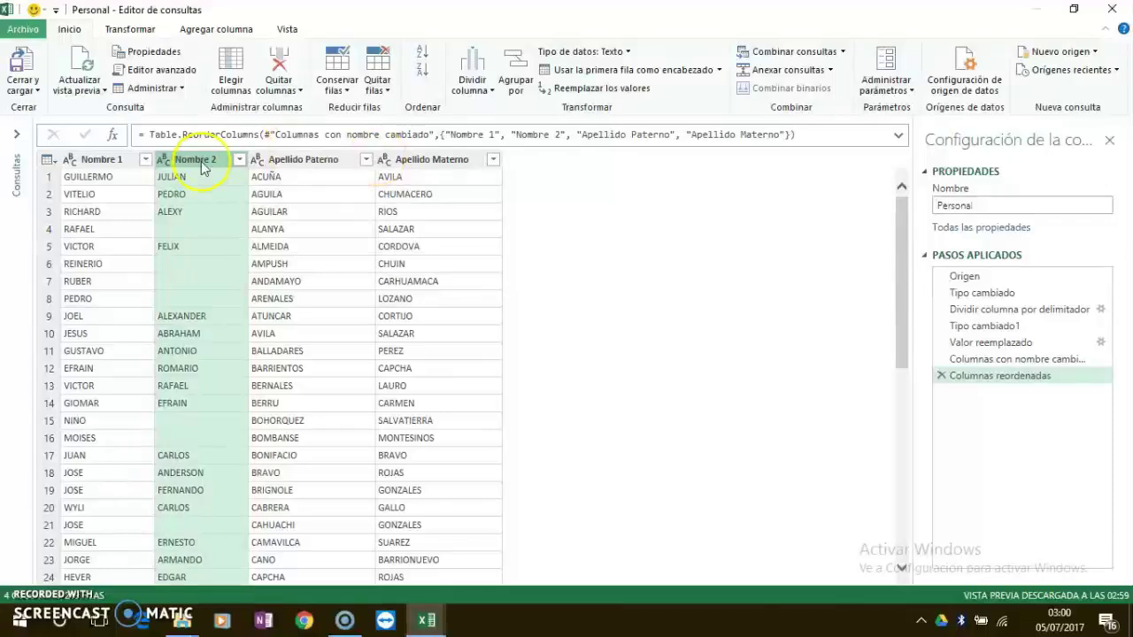
left_click(137, 165)
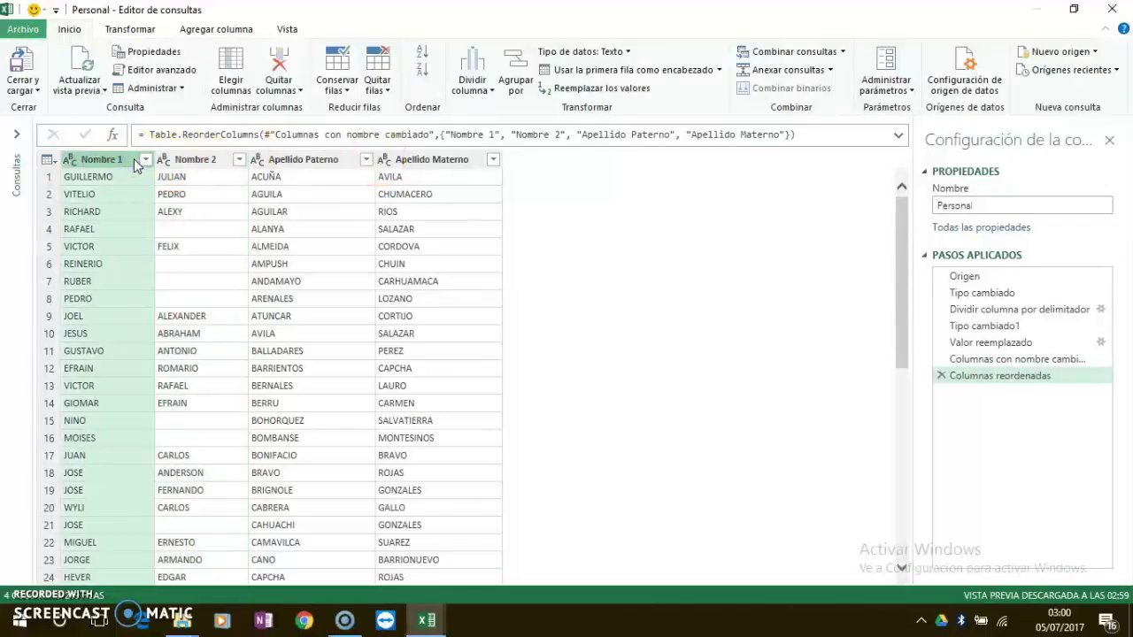
key("shift+Right")
key("shift+Right")
key("shift+Right")
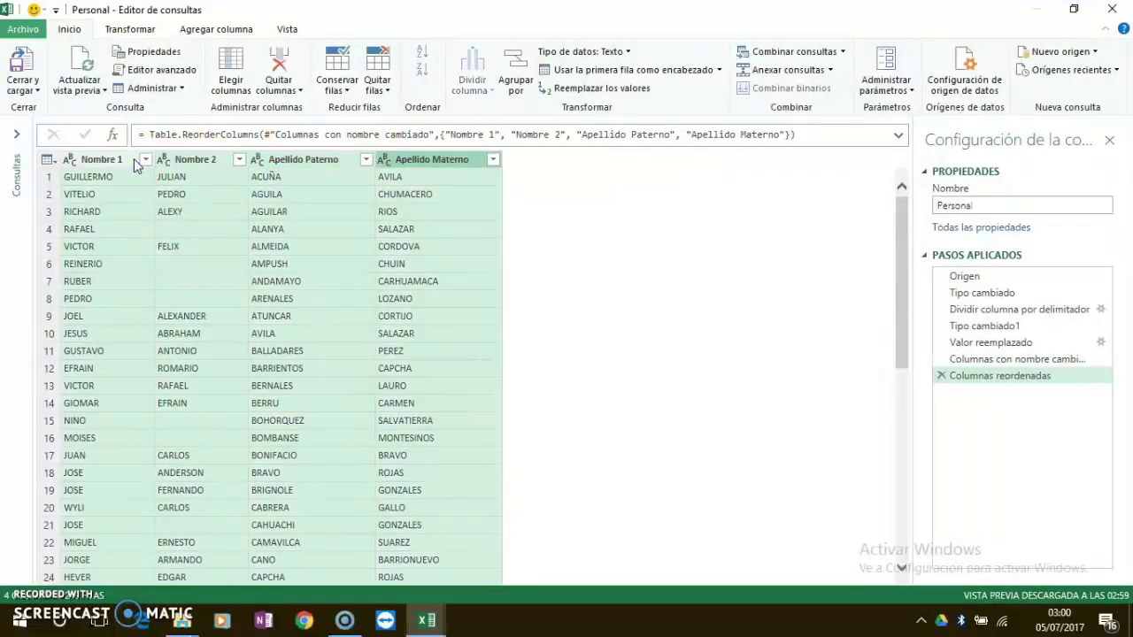
scroll(549, 75, "down", 2)
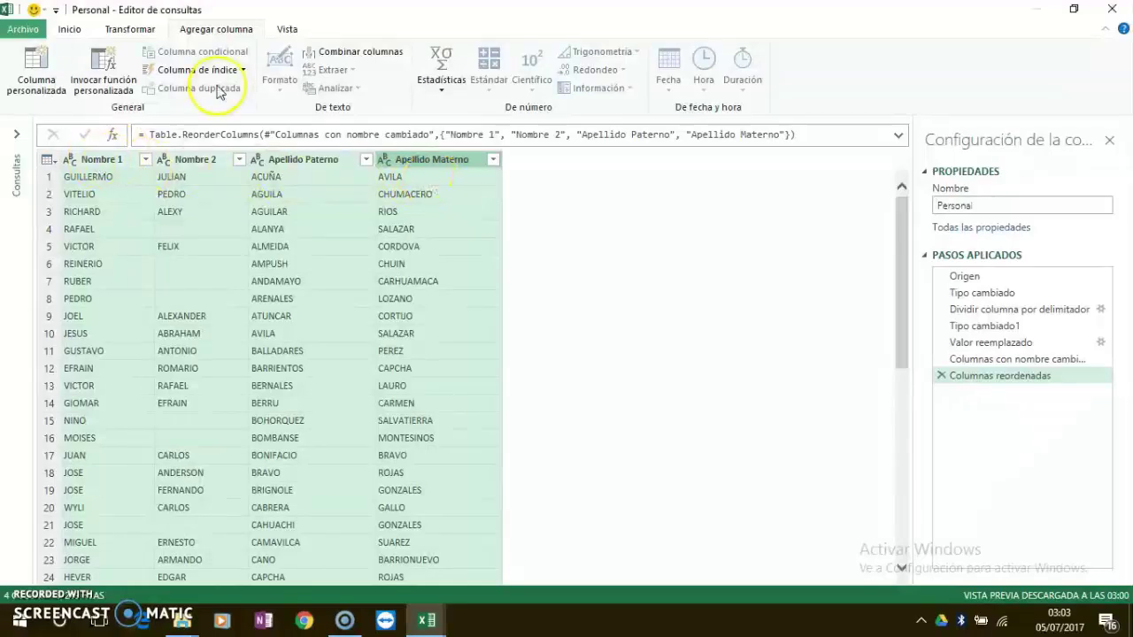
Step: Merge the four selected name columns with a space separator
left_click(327, 56)
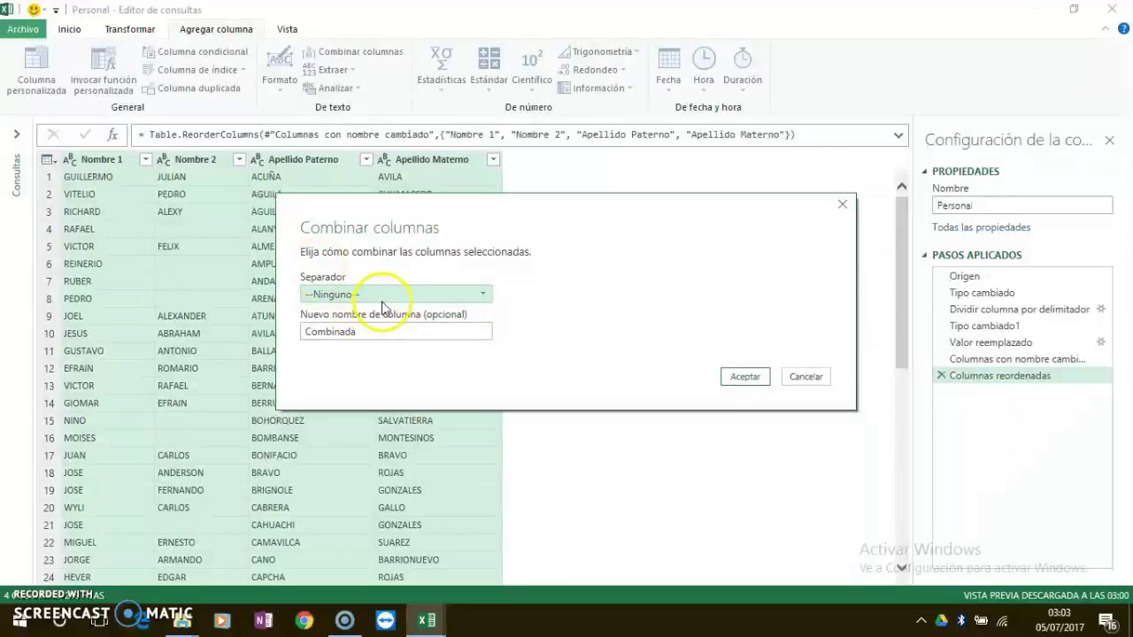
left_click_drag(437, 228, 453, 163)
left_click(416, 229)
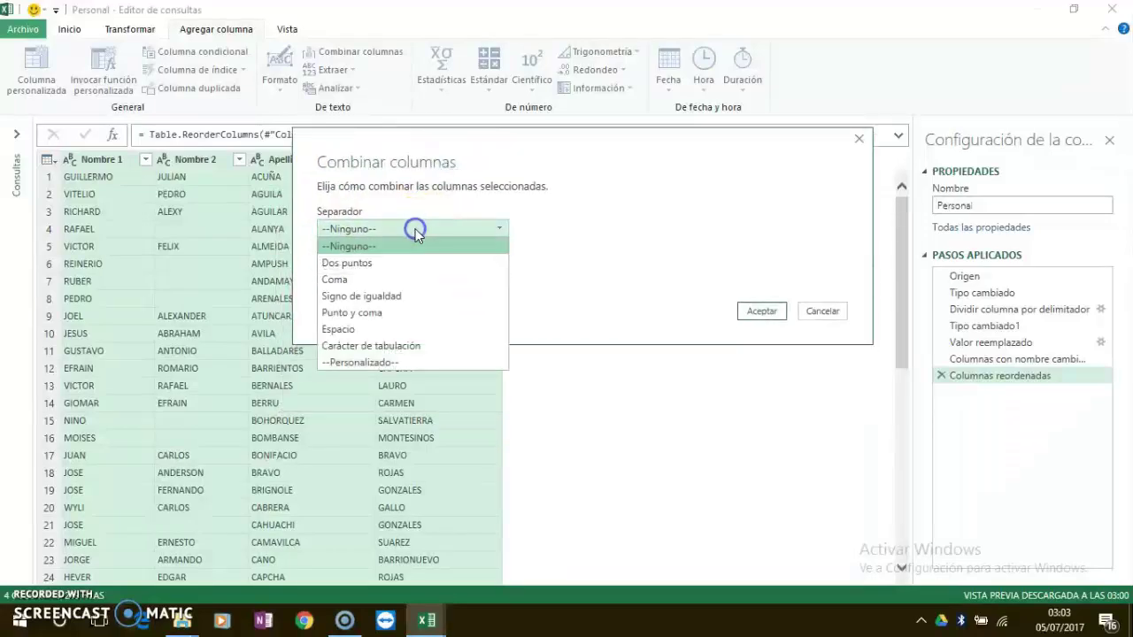
left_click(351, 330)
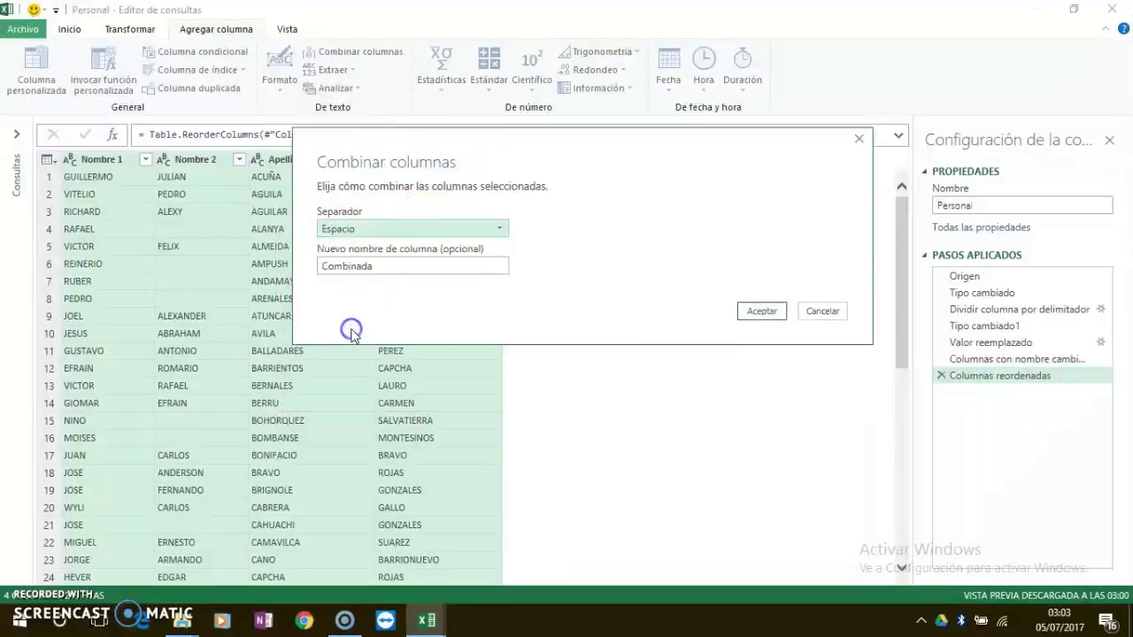
left_click(763, 312)
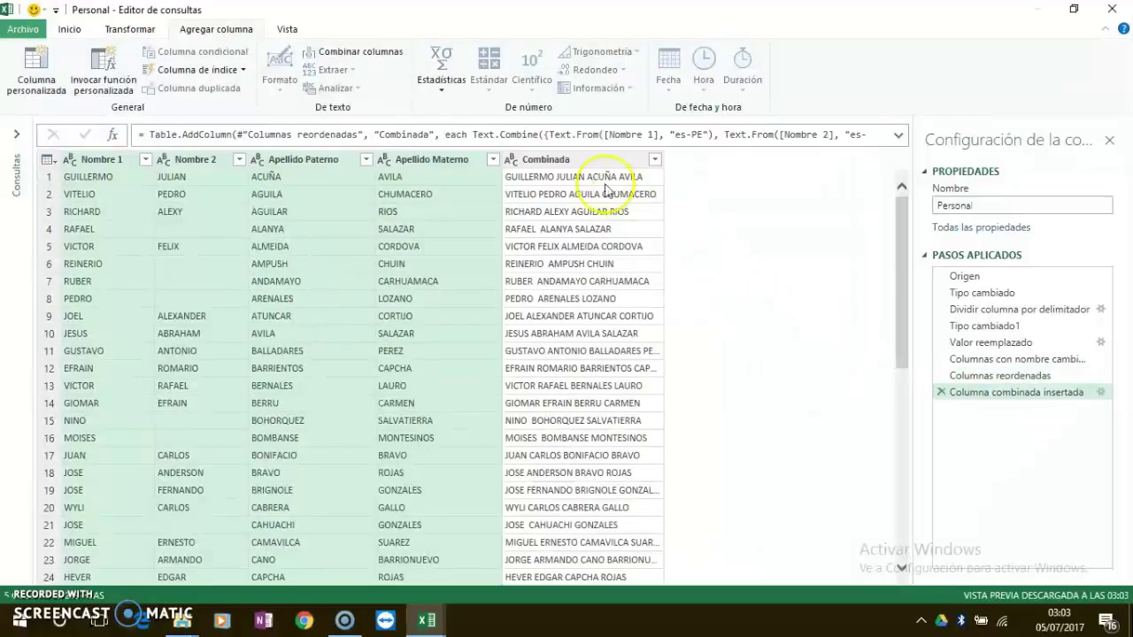
Step: Rename the merged Combinada column to Nombres y Apellidos
double_click(588, 160)
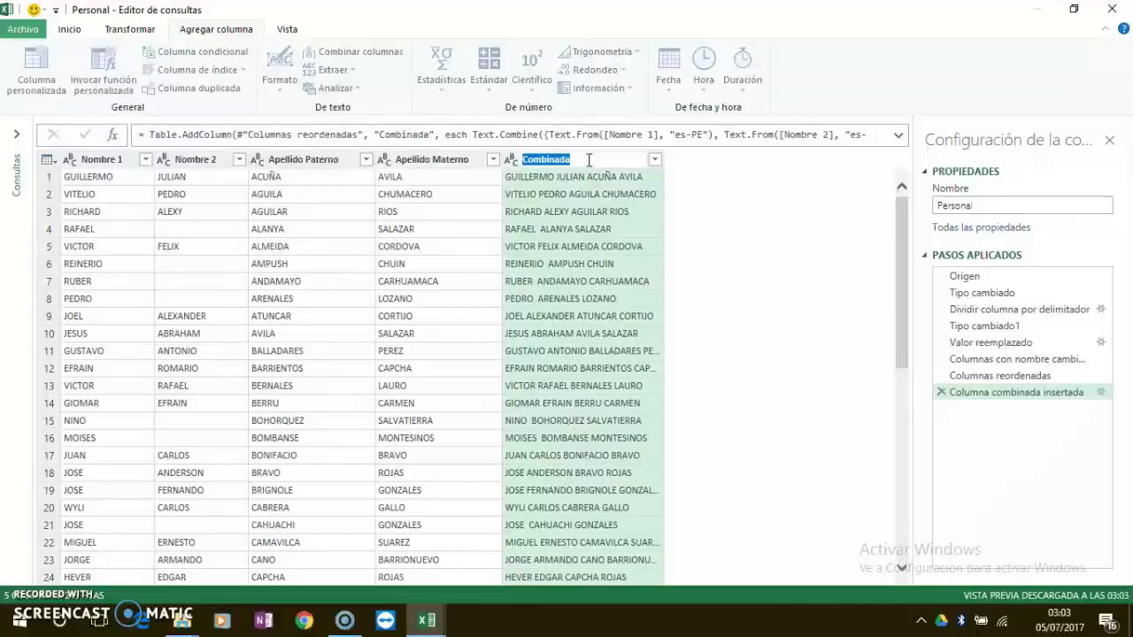
type("No")
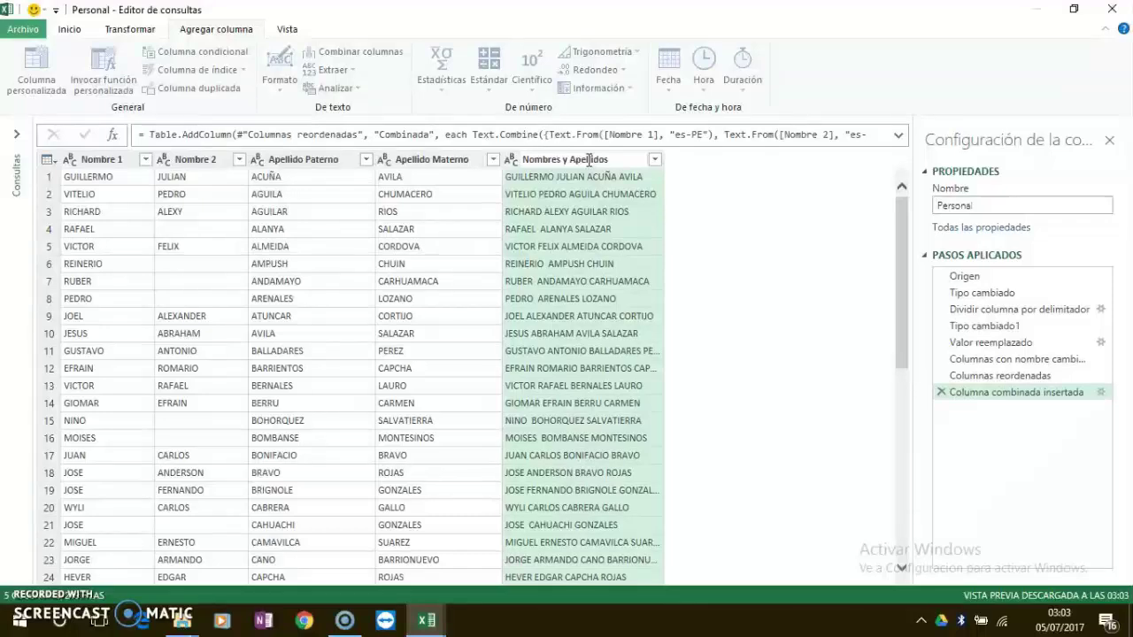
key("Return")
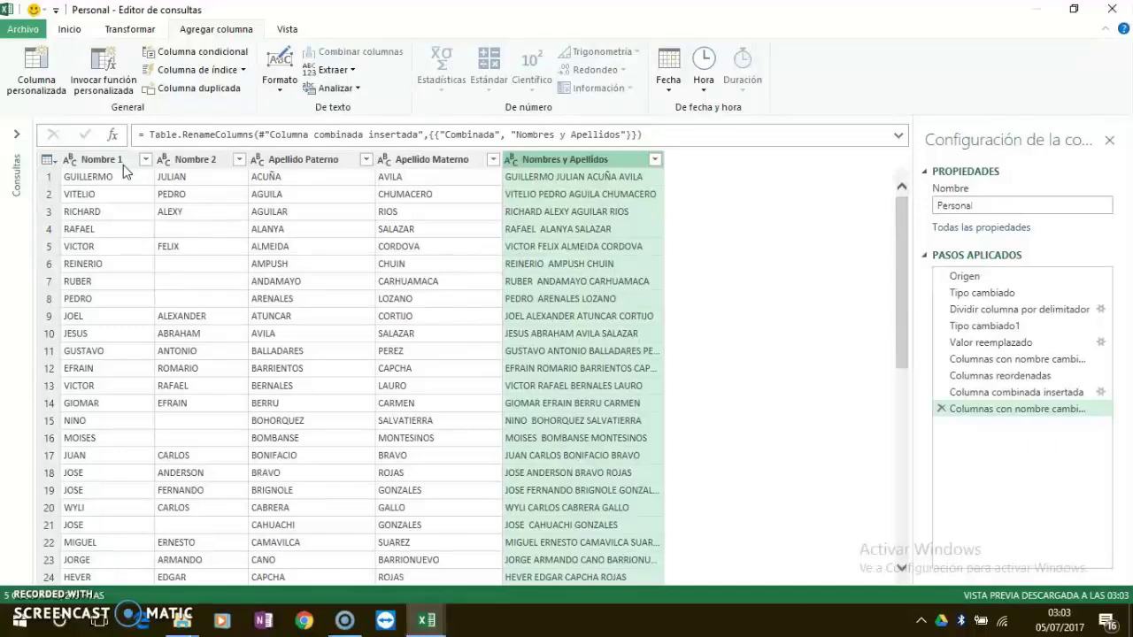
Step: Merge Nombre 1 and Apellido Paterno with a space into 'Primer Nombre y Primer Apellido'
left_click(123, 164)
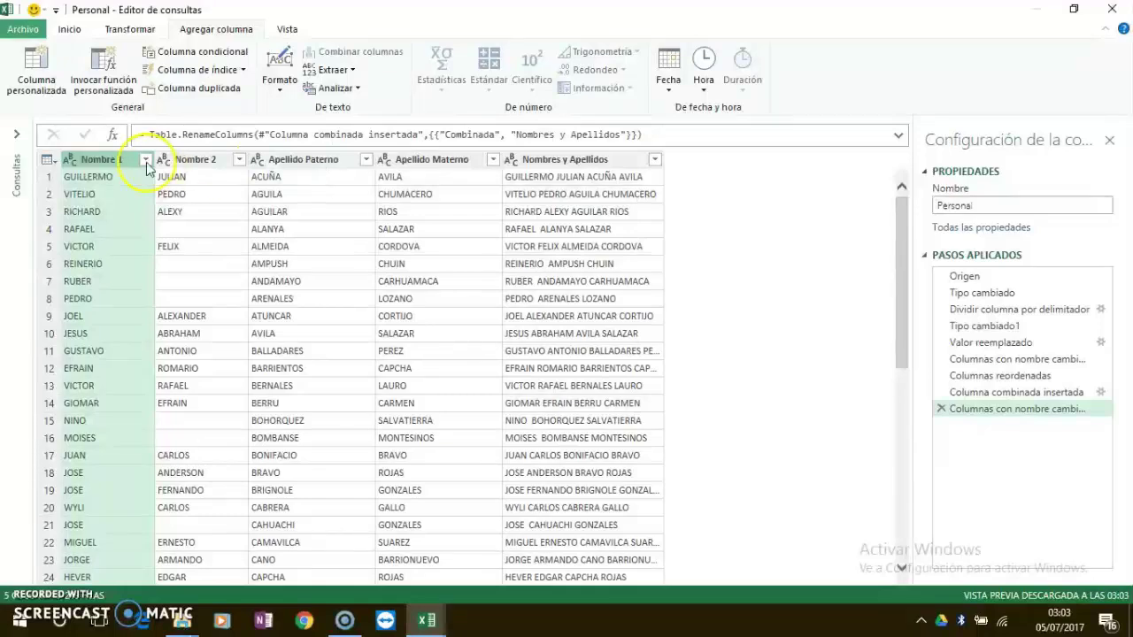
left_click(121, 171)
left_click(296, 161, "ctrl")
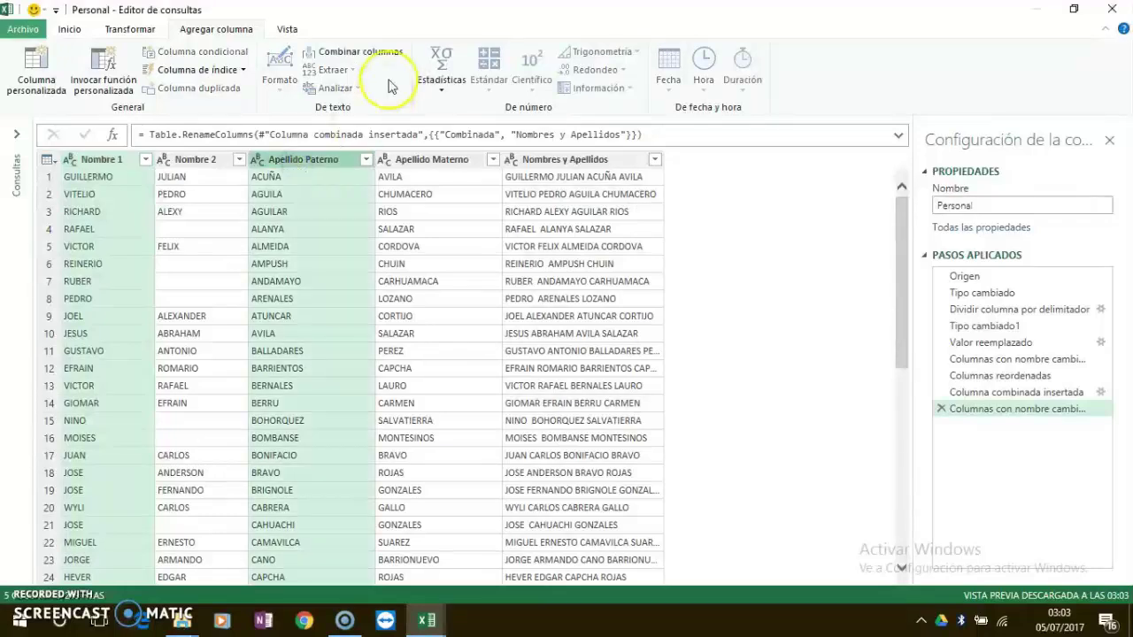
left_click(354, 55)
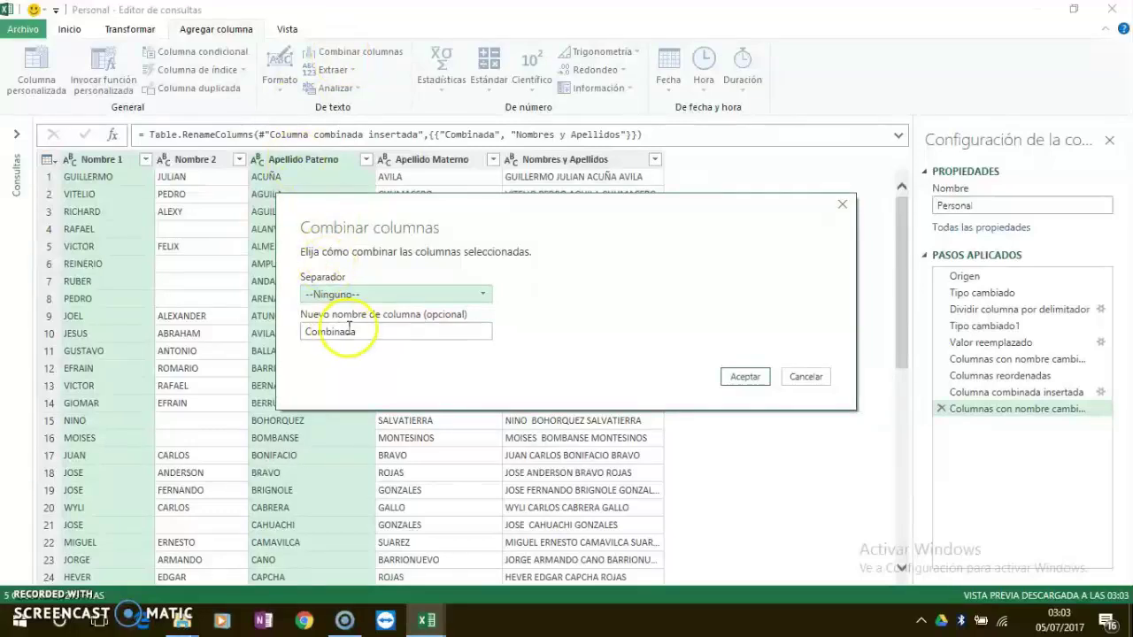
left_click(354, 293)
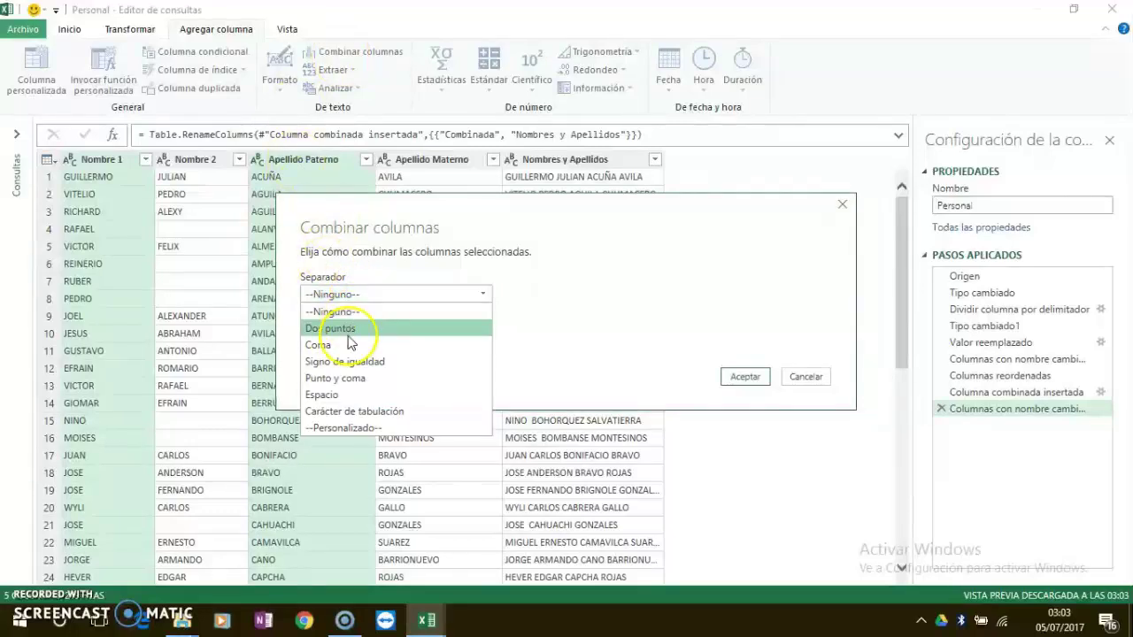
left_click(323, 394)
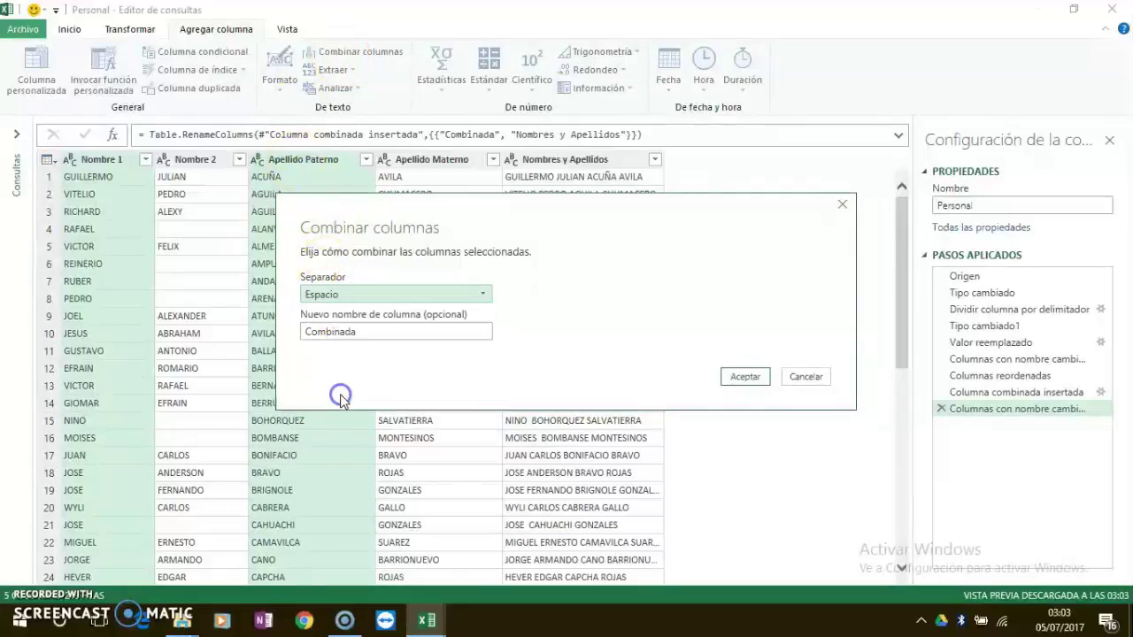
double_click(369, 331)
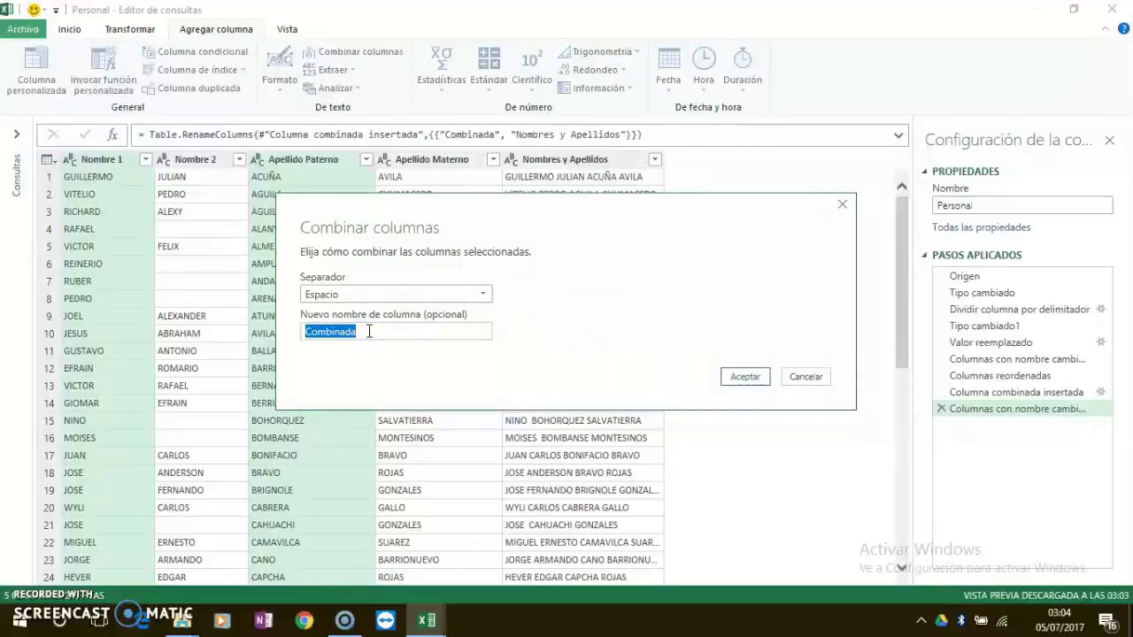
type("N")
key("BackSpace")
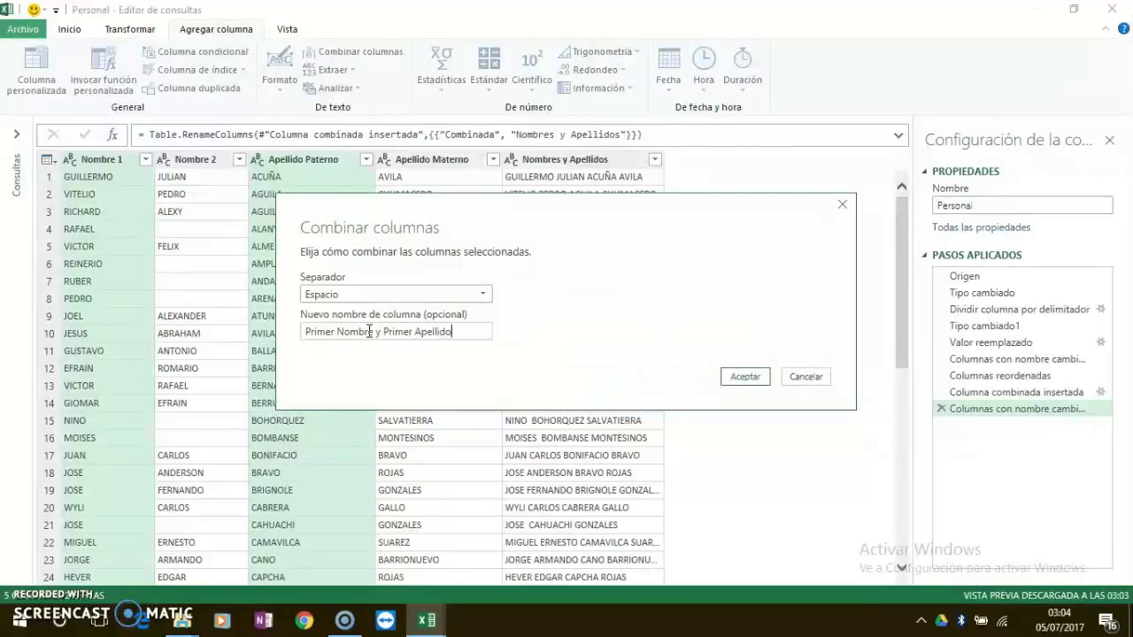
left_click(467, 333)
left_click(740, 378)
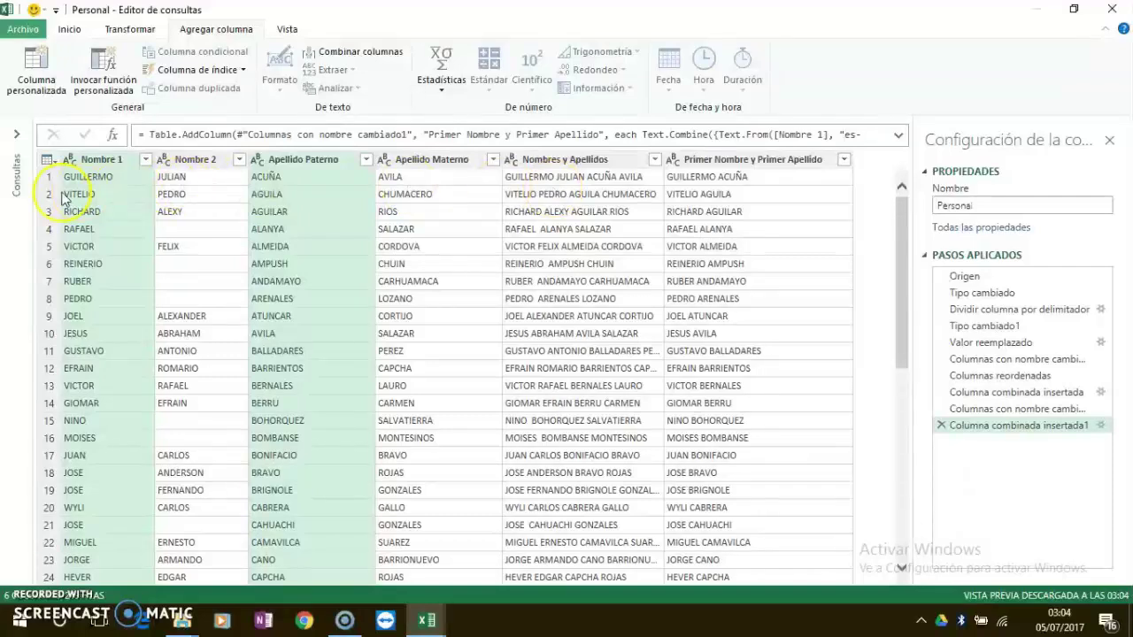
left_click(748, 177)
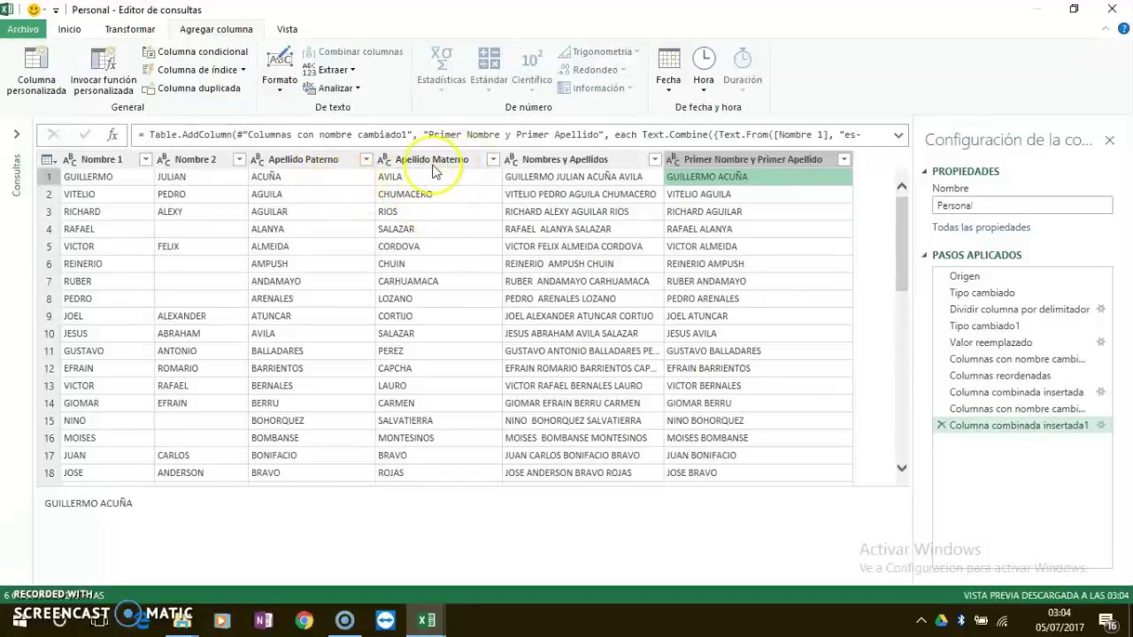
Step: Check the combined values, then close the editor with Cerrar y cargar en..
left_click(301, 194)
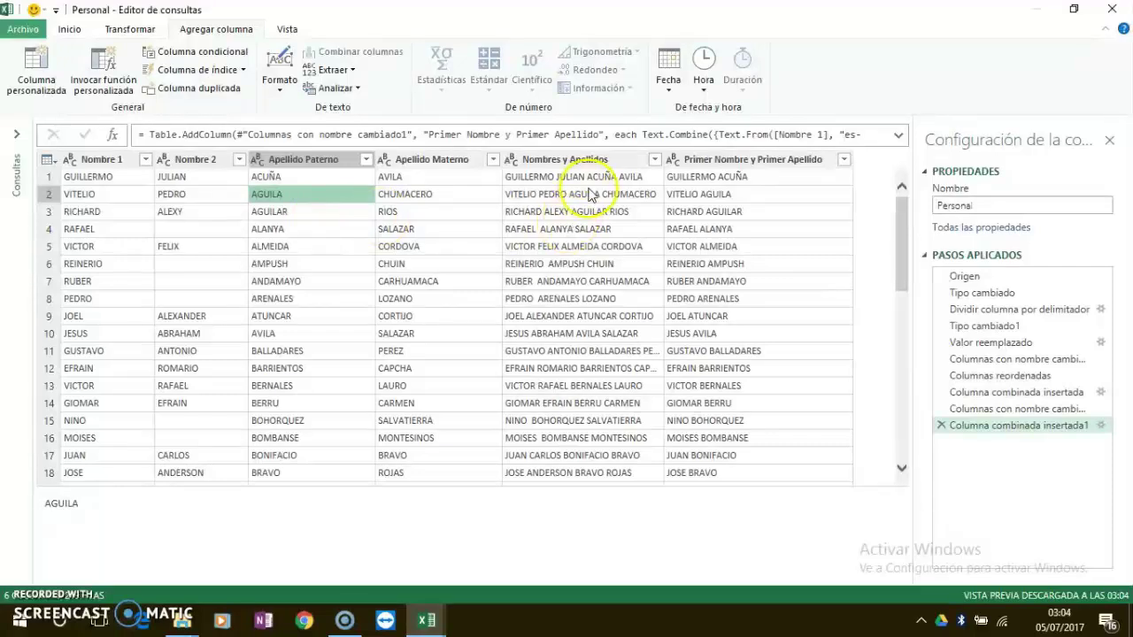
left_click(705, 180)
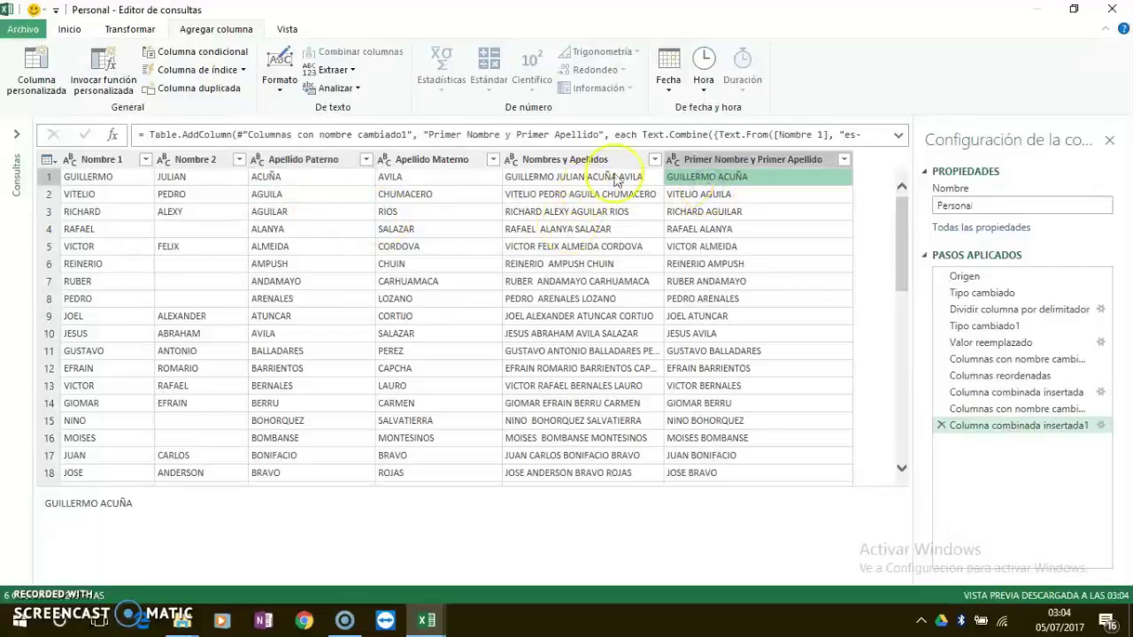
left_click(80, 30)
left_click(35, 96)
left_click(36, 94)
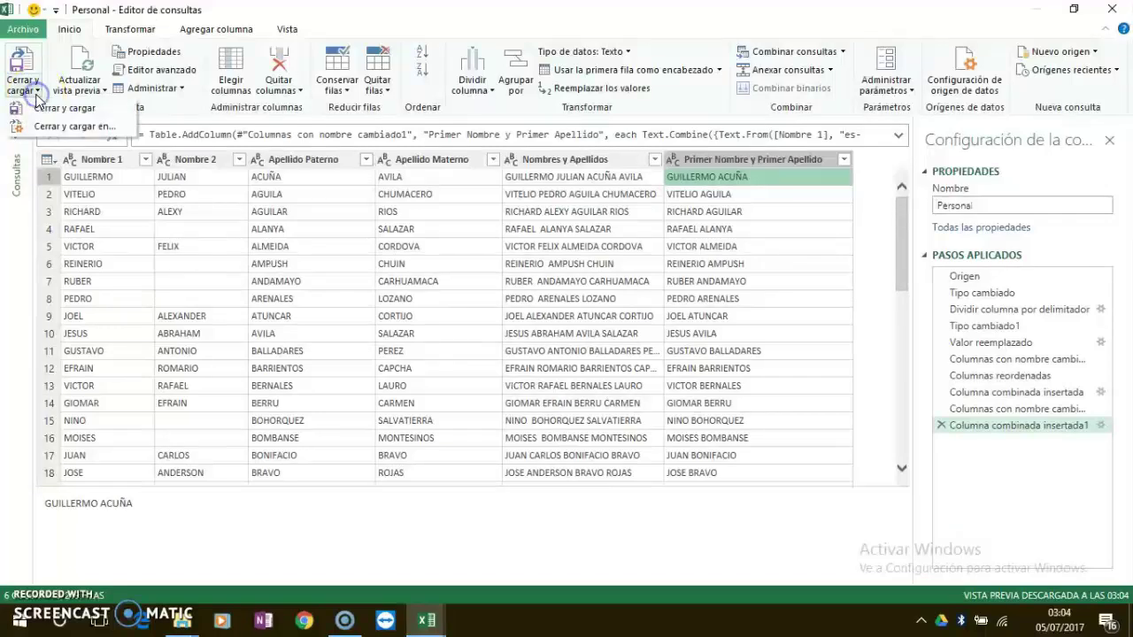
left_click(58, 128)
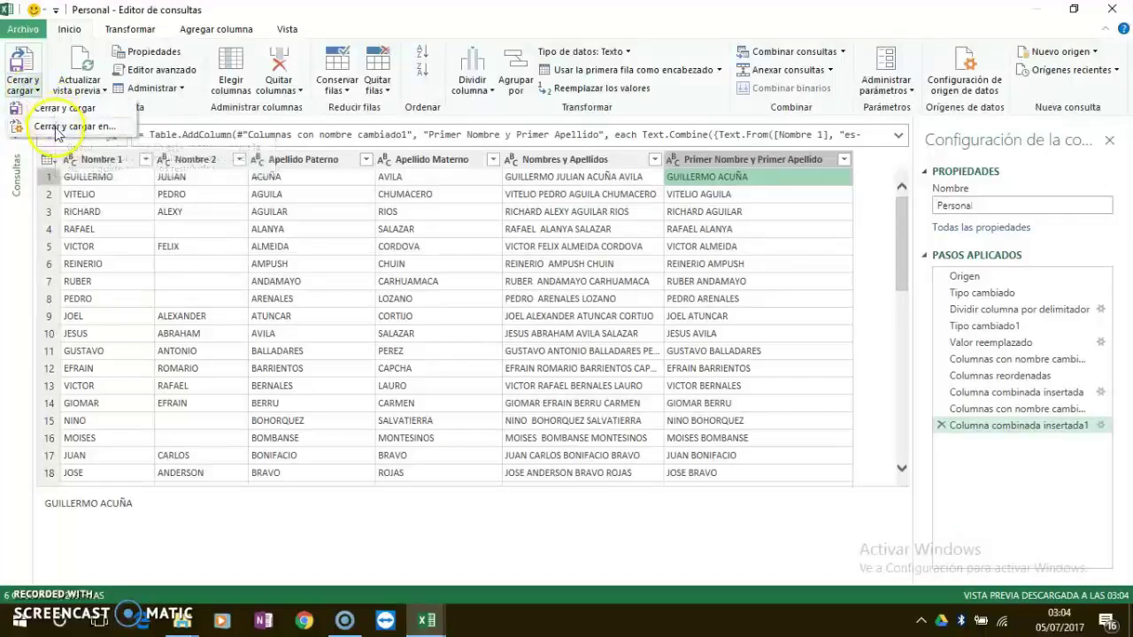
left_click(56, 130)
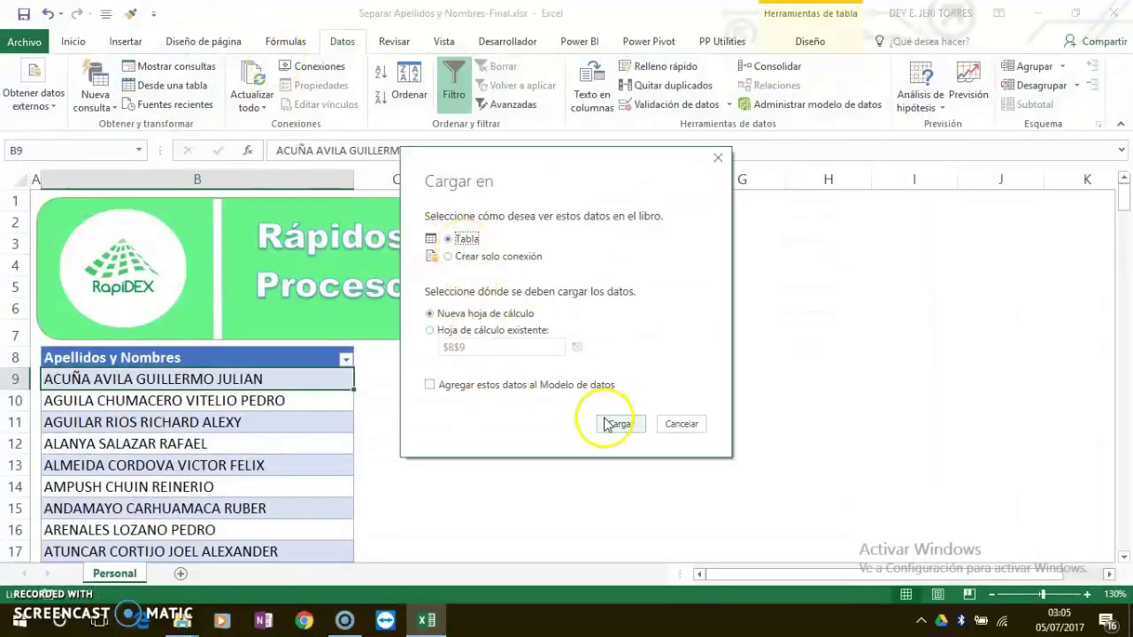
Step: Load the query as a table onto the existing Personal sheet at cell D8
left_click(430, 330)
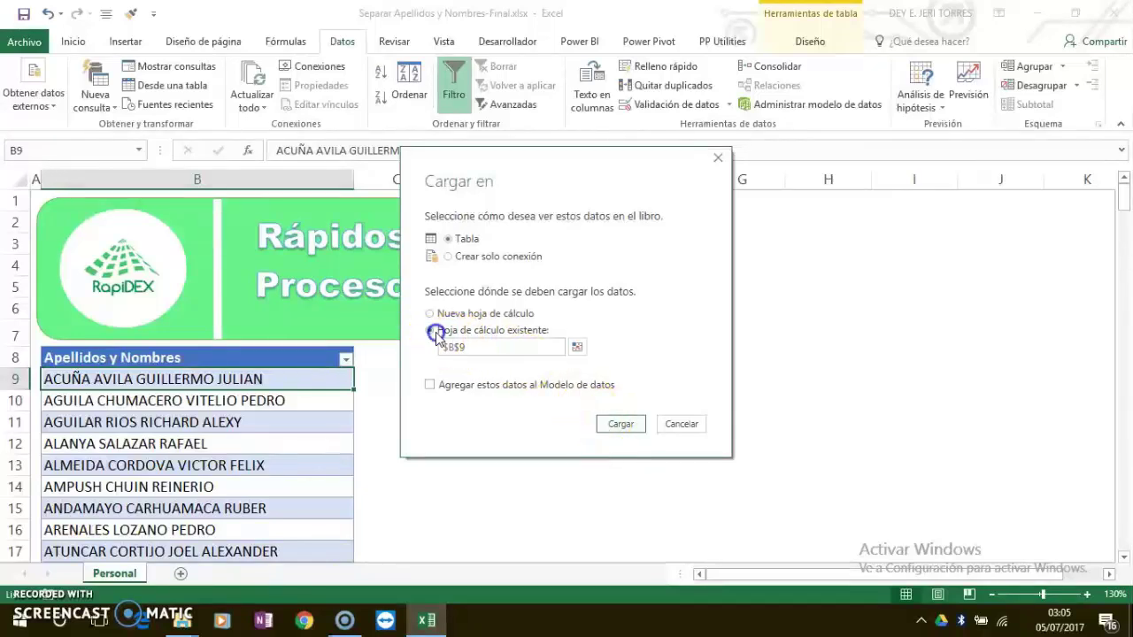
left_click(575, 350)
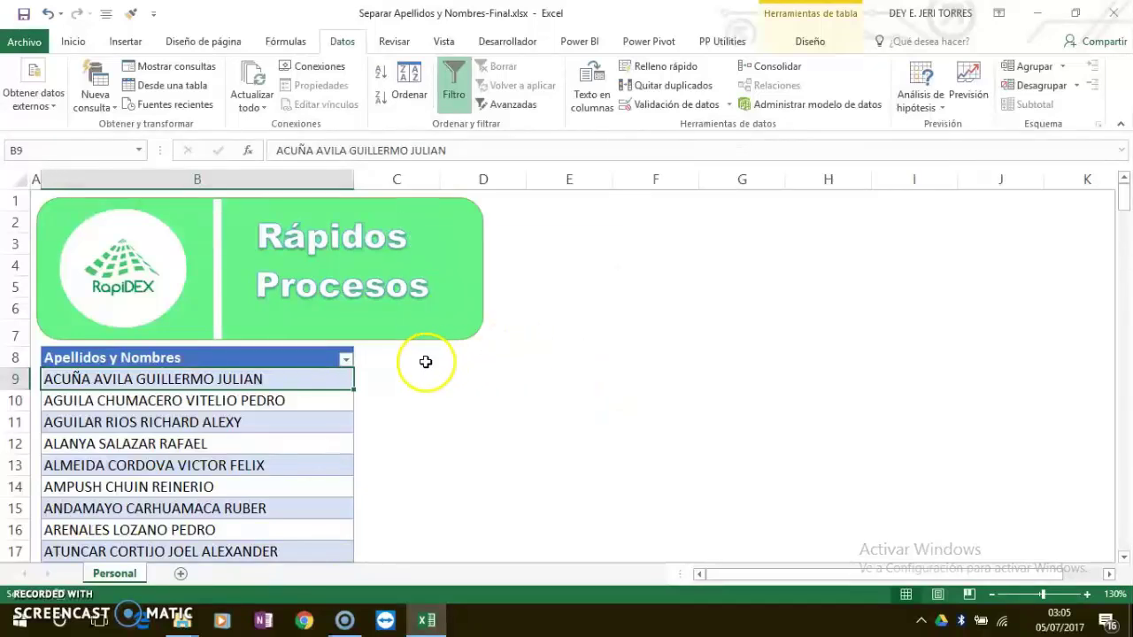
left_click(469, 372)
left_click(466, 358)
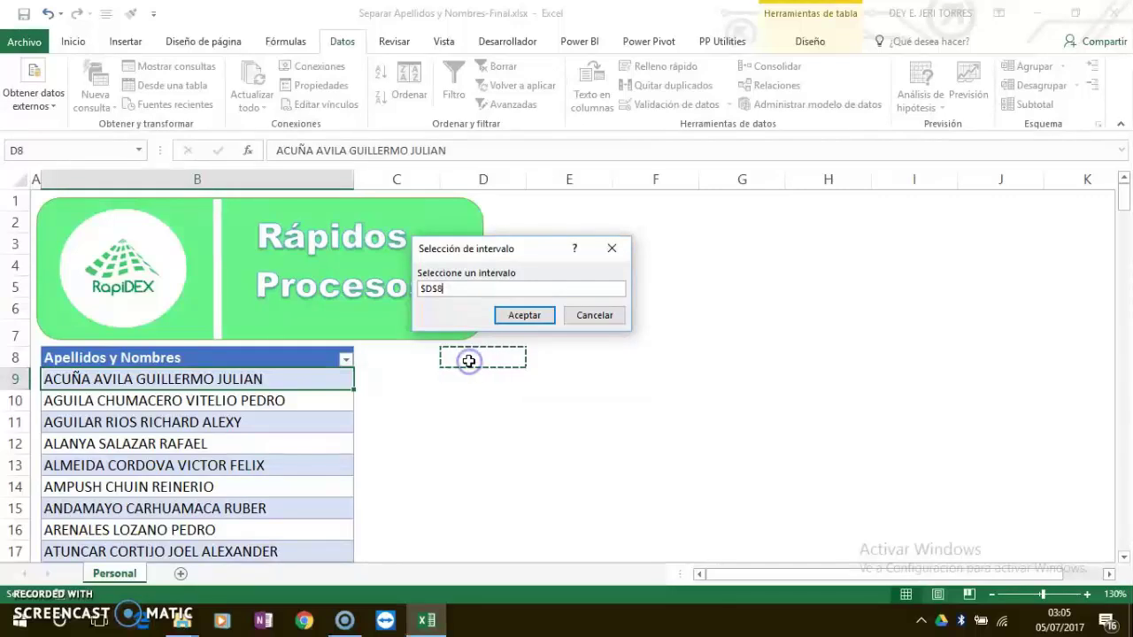
left_click(522, 316)
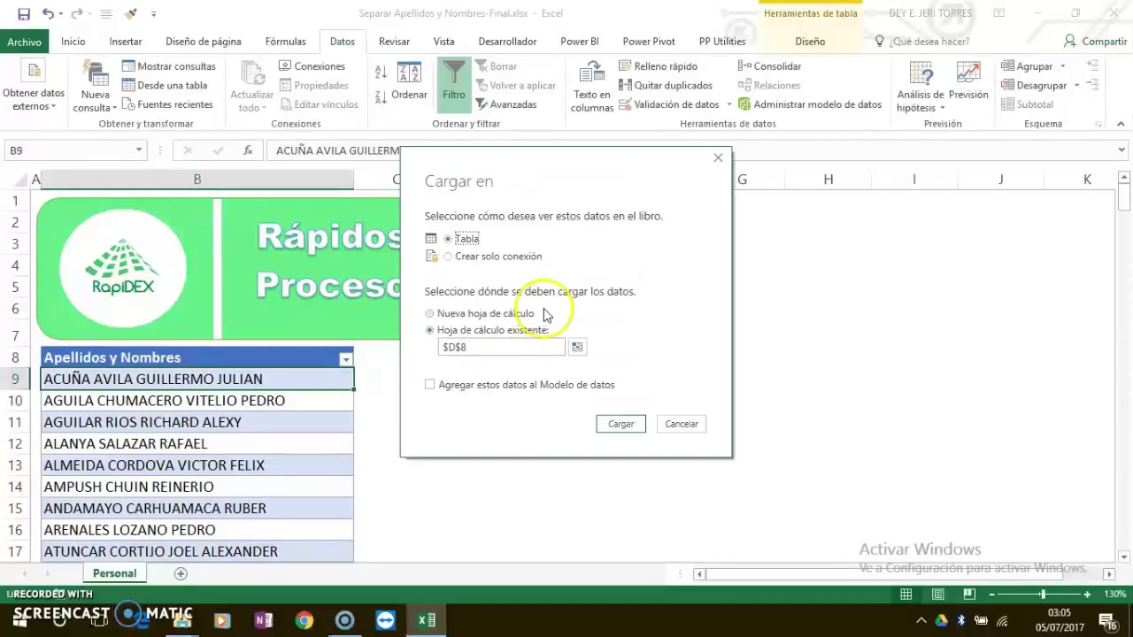
left_click(612, 424)
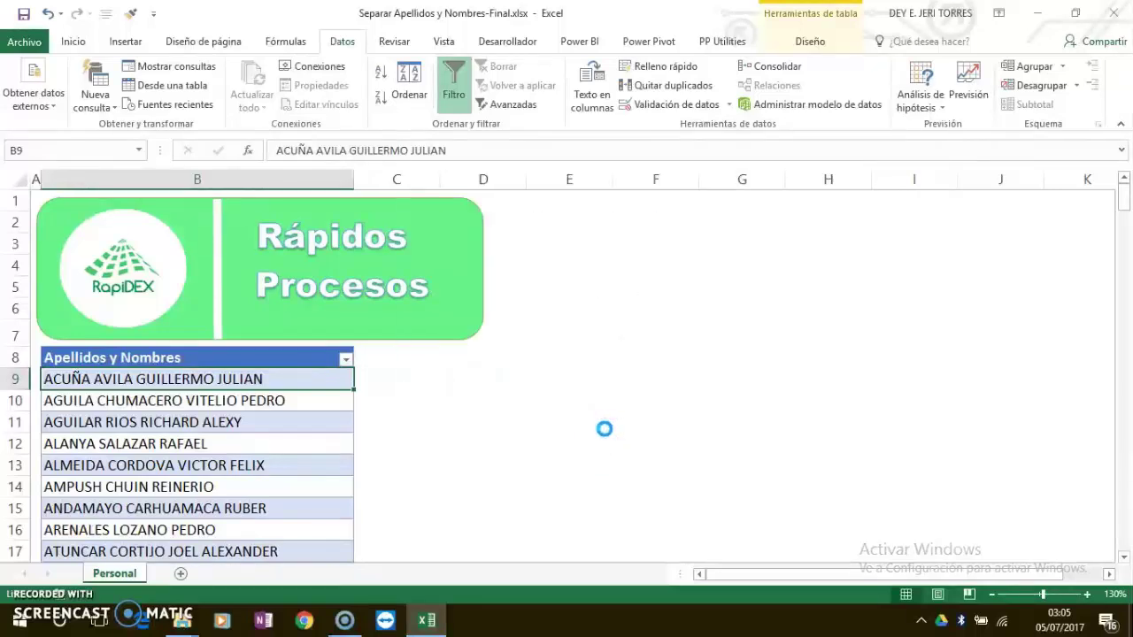
left_click(1111, 188)
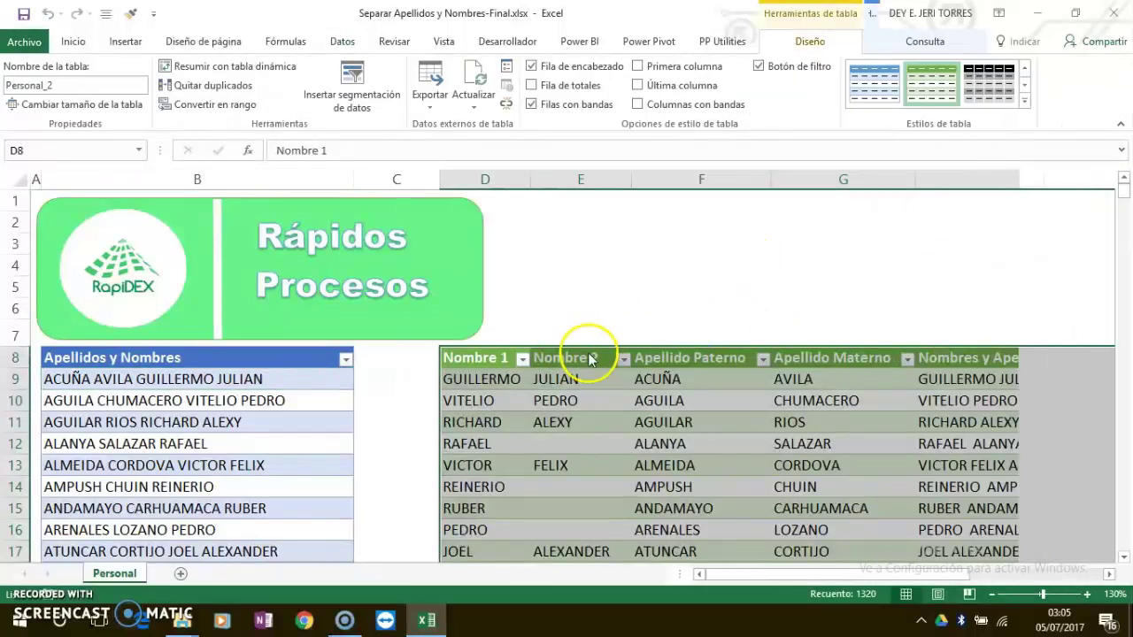
scroll(605, 359, "down", 1, "ctrl")
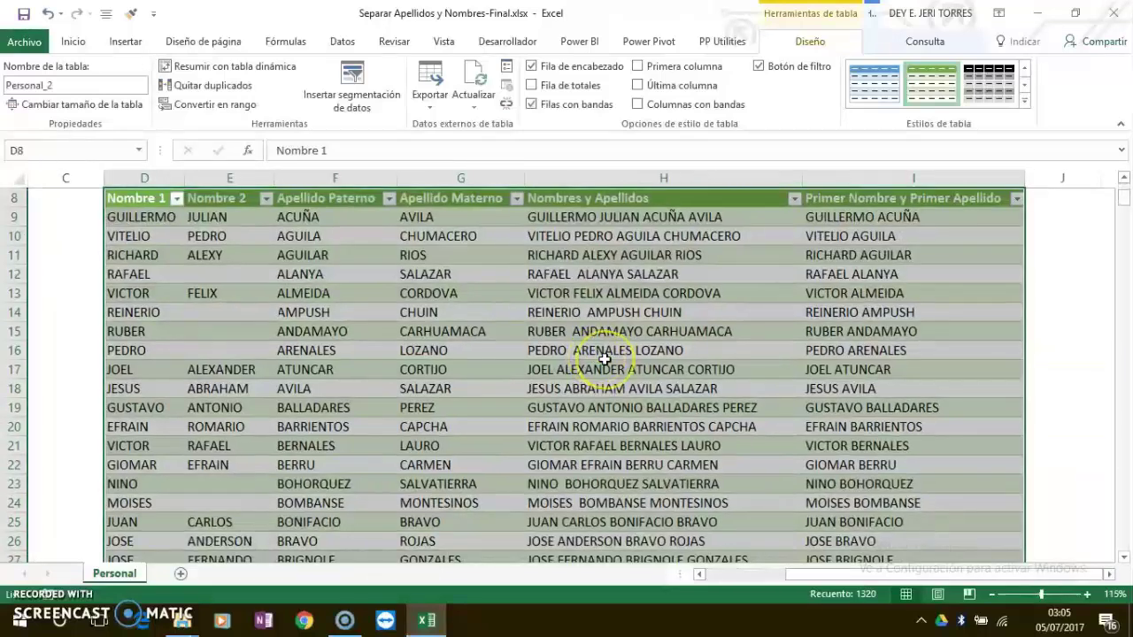
Step: Sort the Personal_2 table A to Z by the Nombre 1 column
left_click_drag(809, 574, 702, 574)
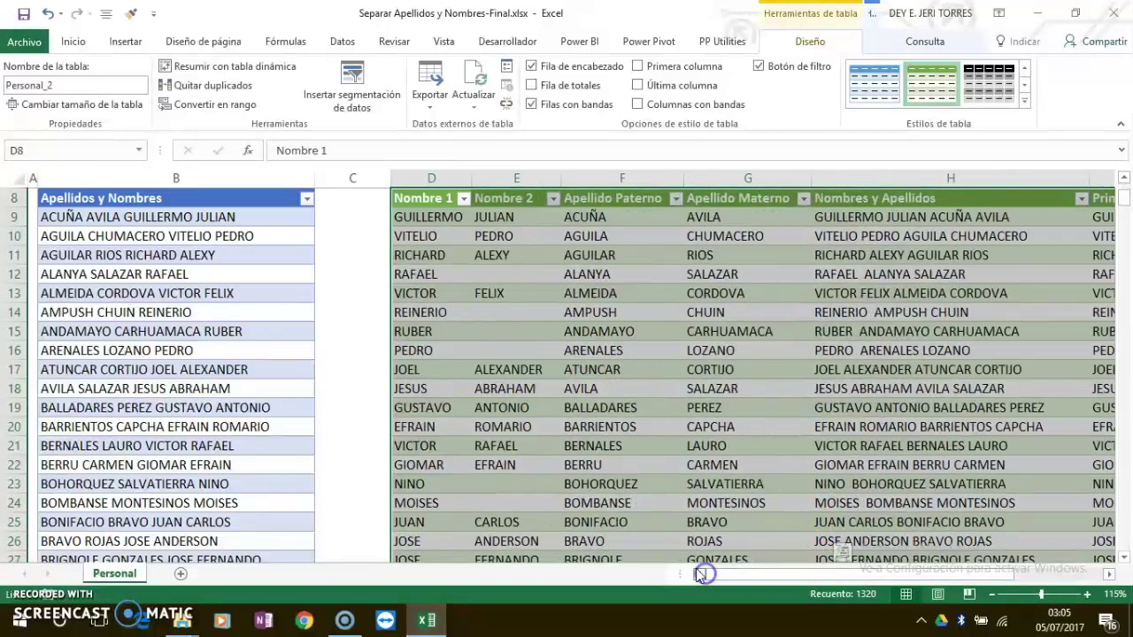
scroll(571, 469, "up", 1)
scroll(571, 469, "up", 2)
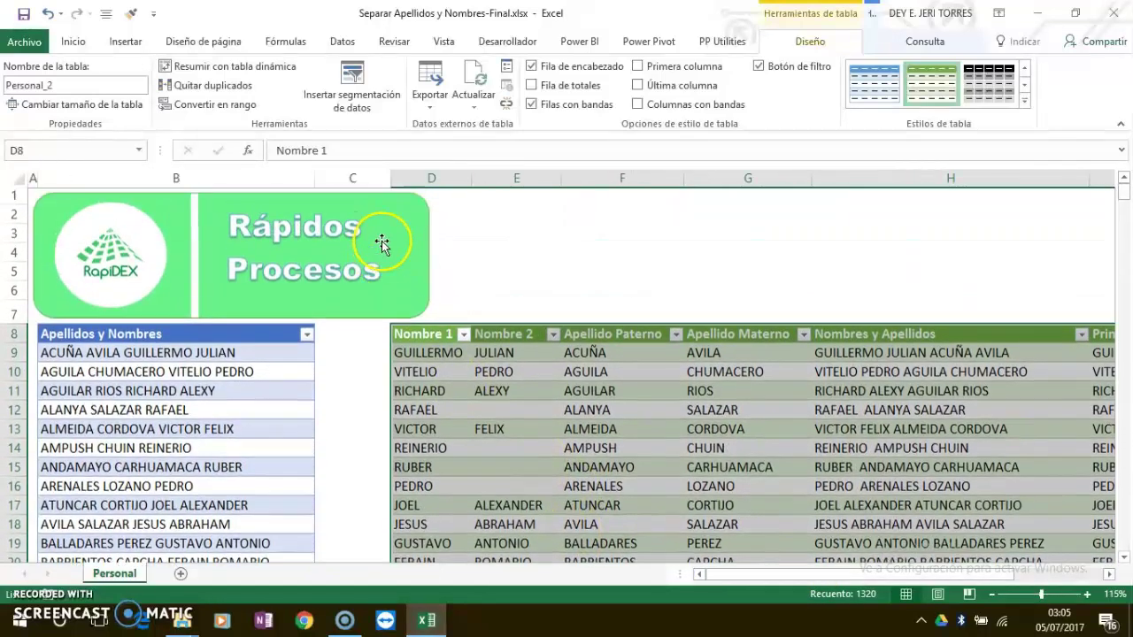
left_click(535, 370)
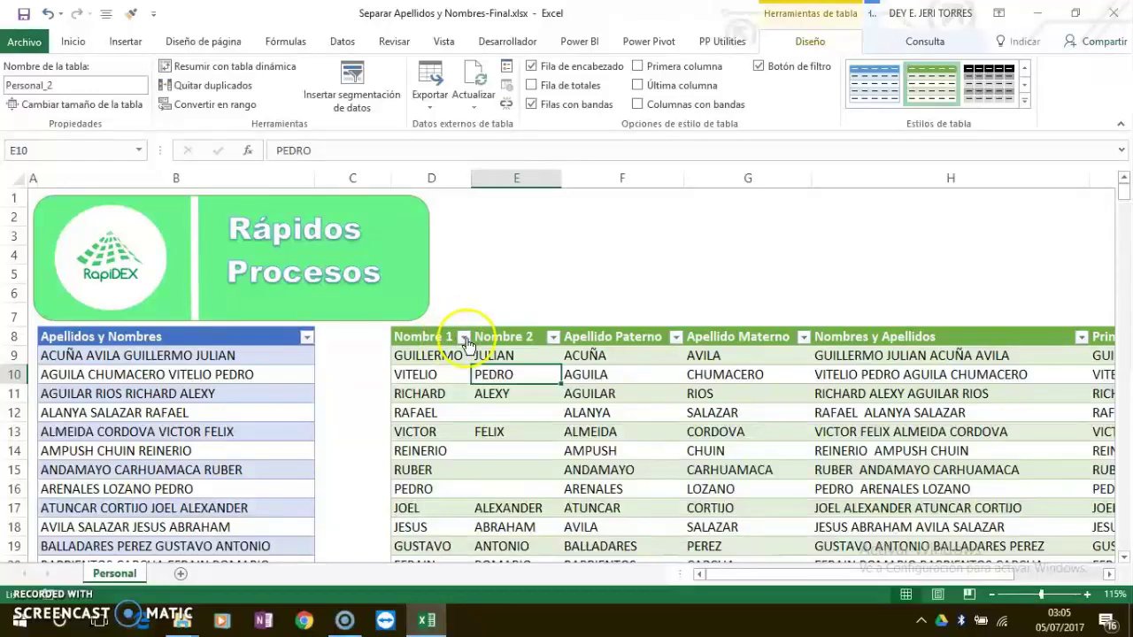
left_click(462, 337)
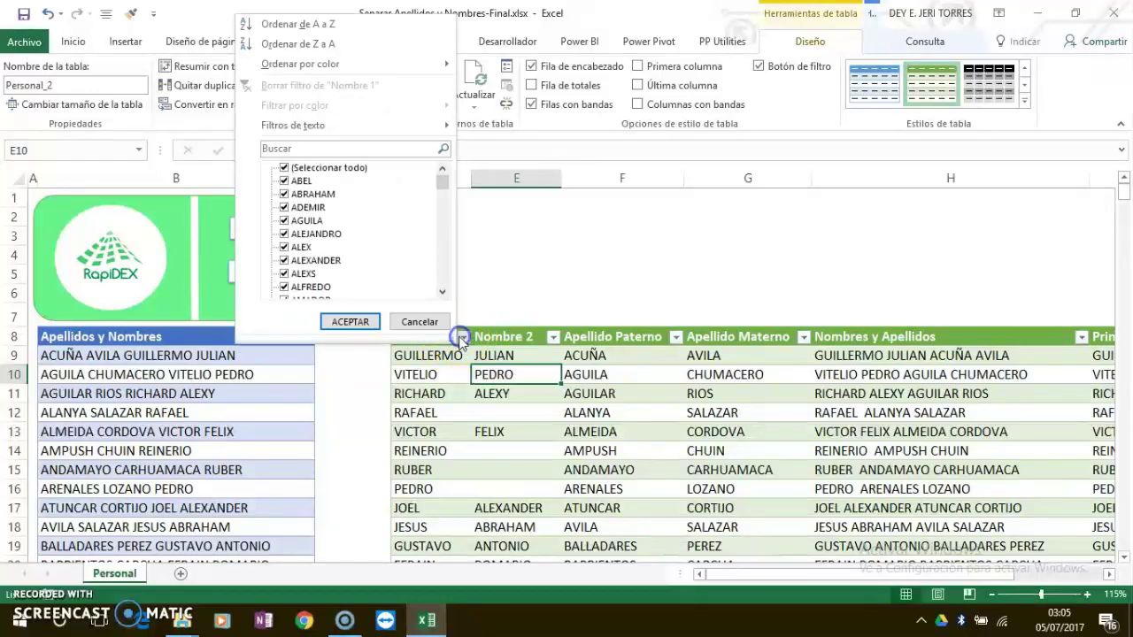
left_click(299, 24)
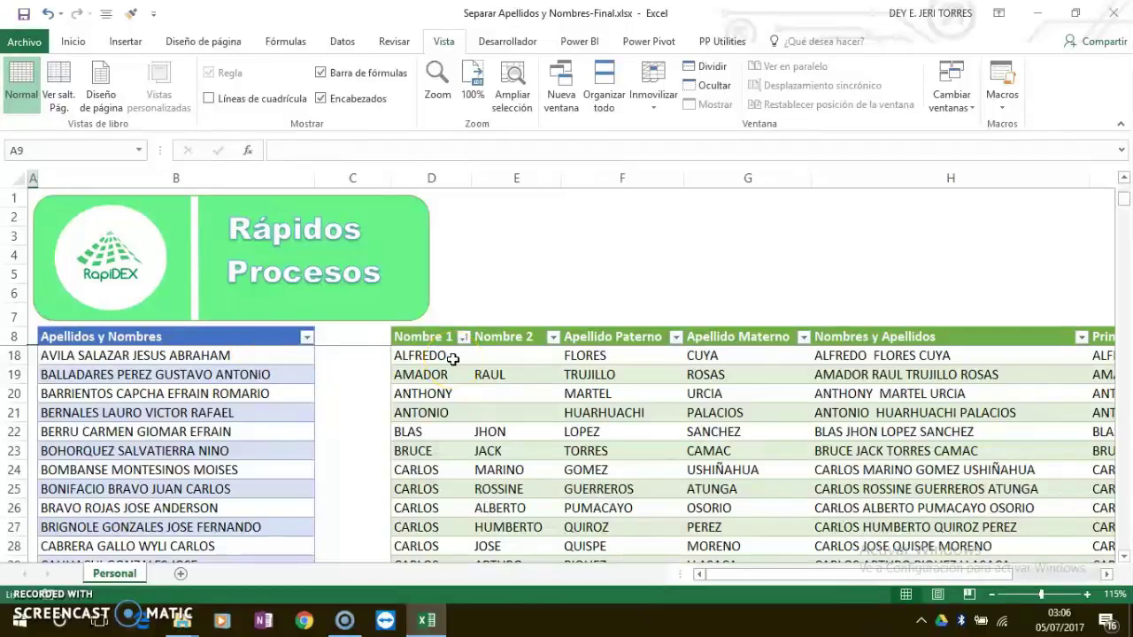
left_click(434, 337)
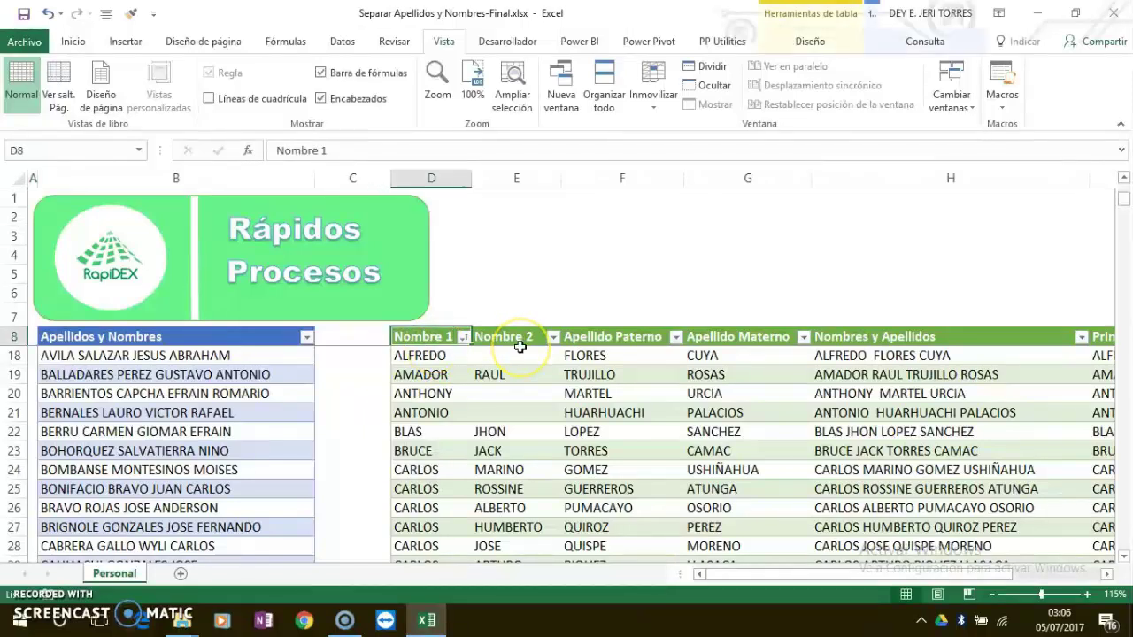
left_click(519, 345)
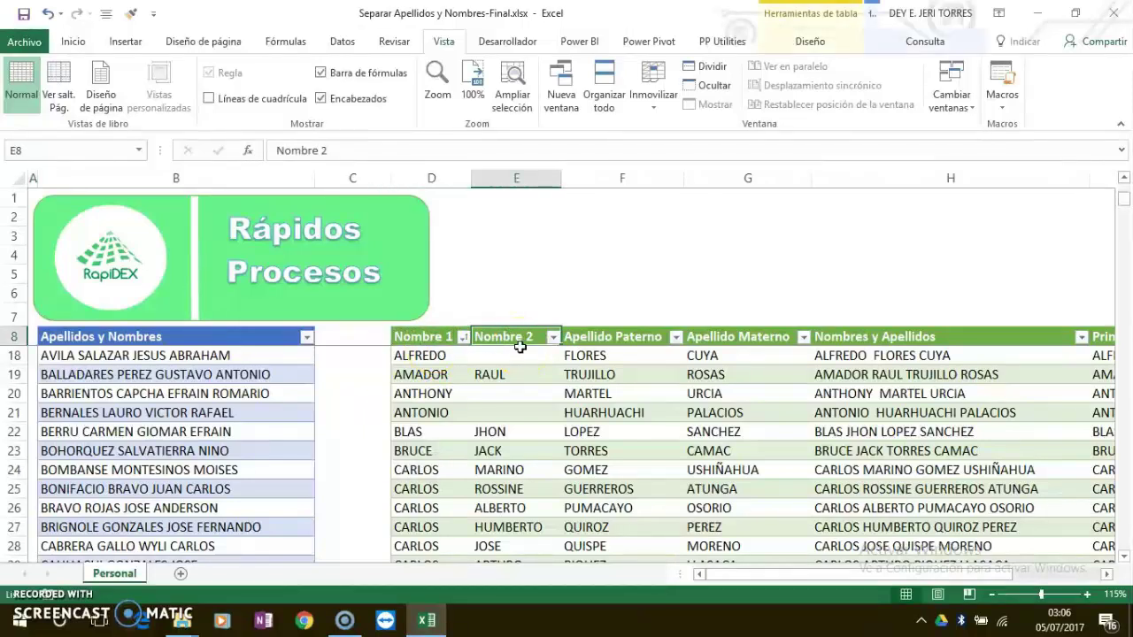
key("Right")
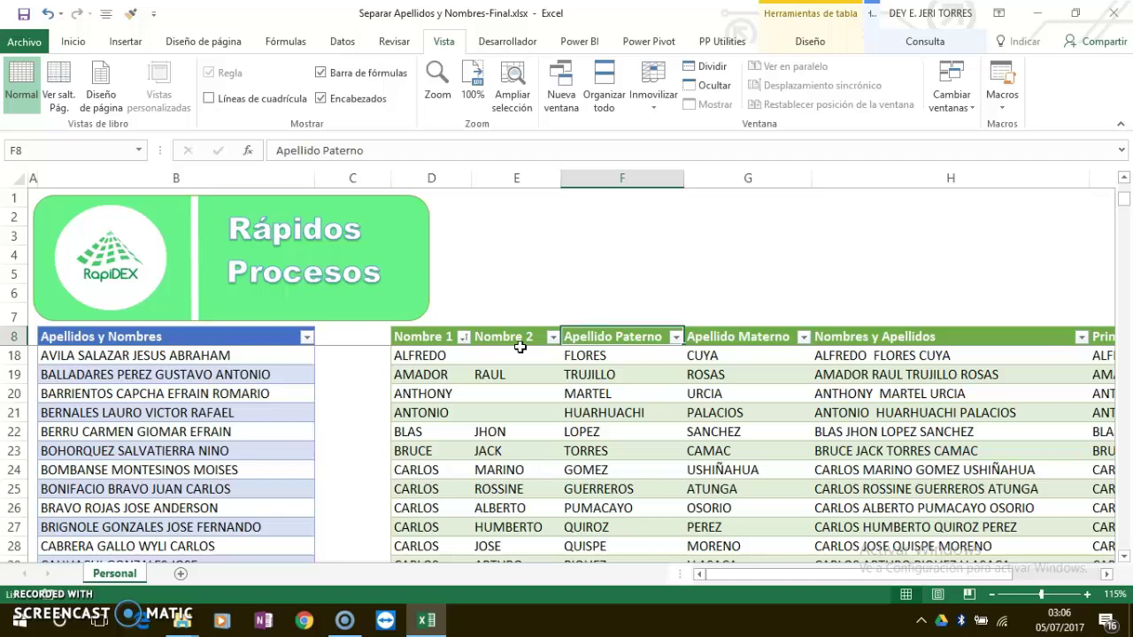
key("Right")
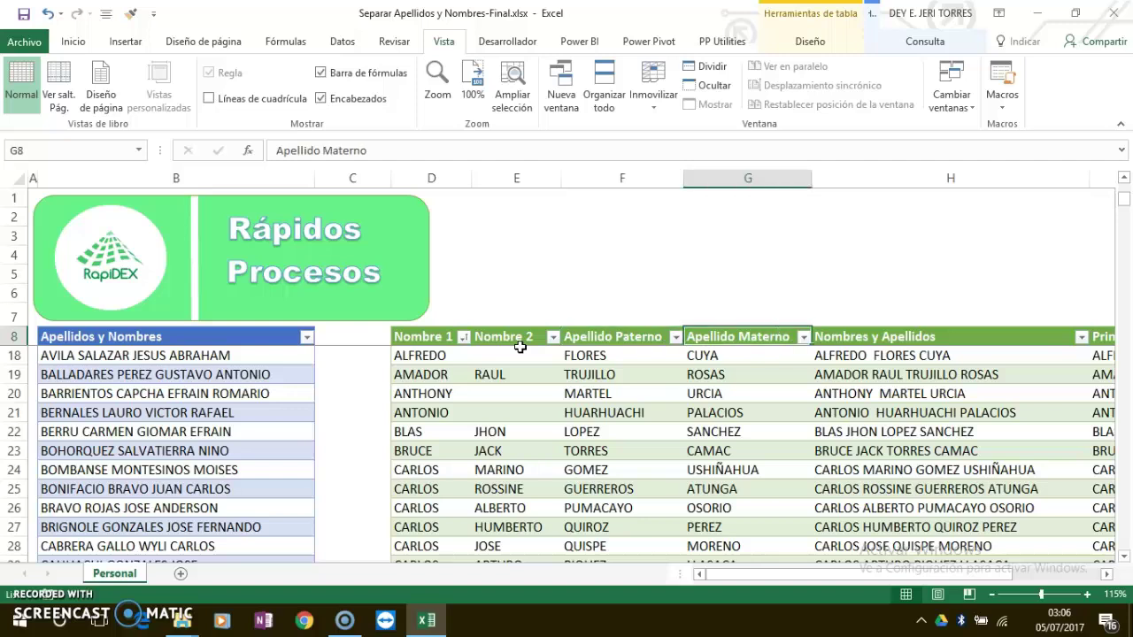
key("Right")
key("Down")
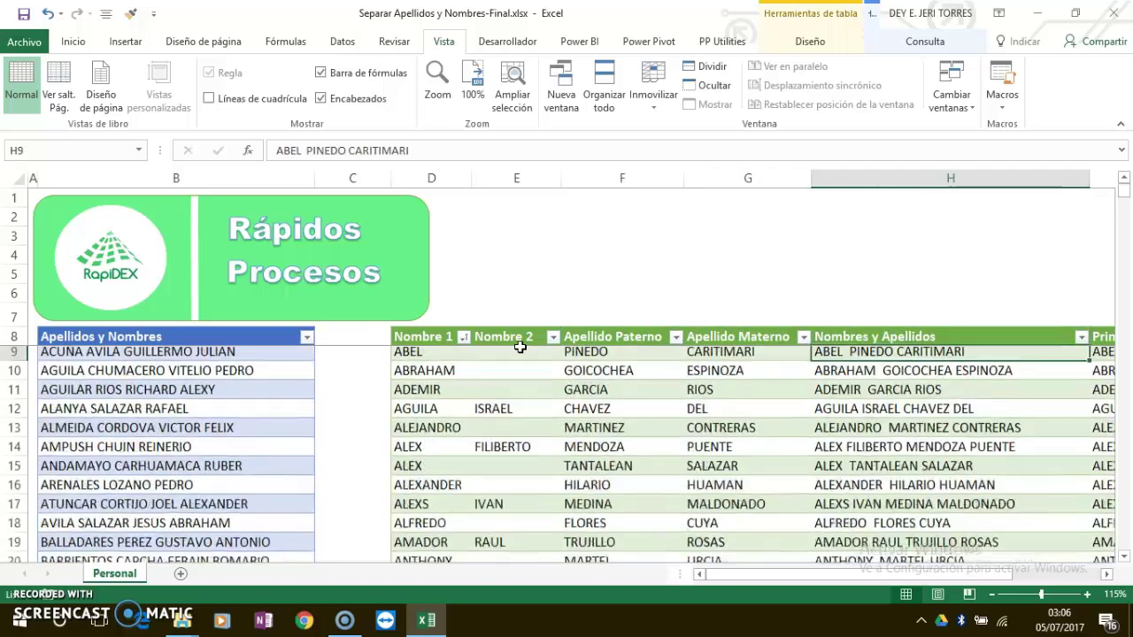
key("Up")
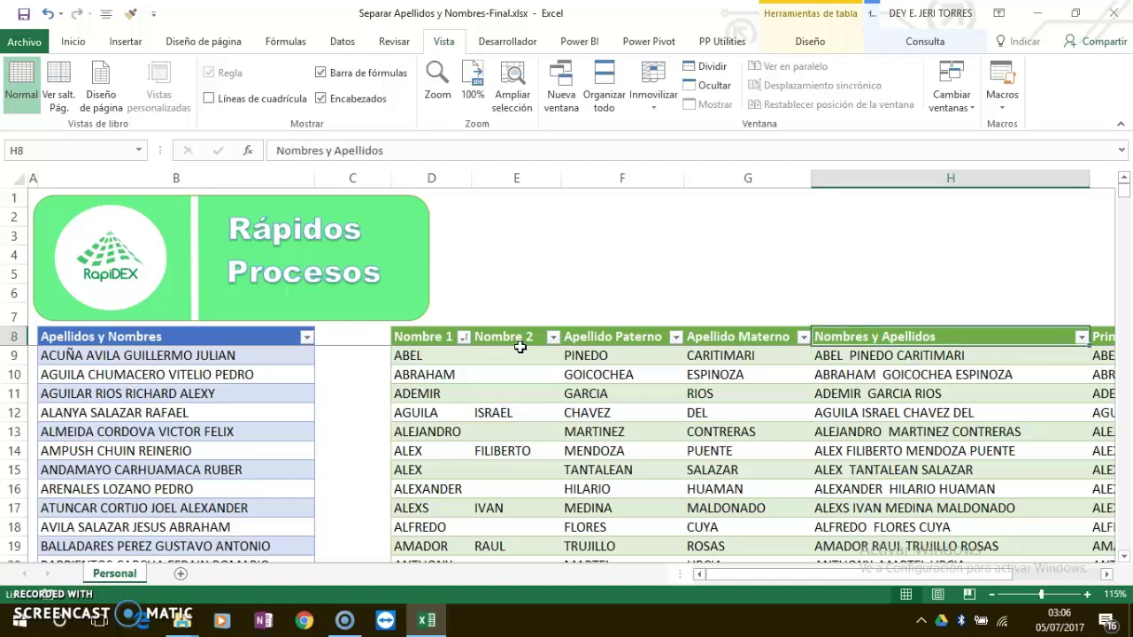
key("ctrl+Down")
key("ctrl+Up")
key("Down")
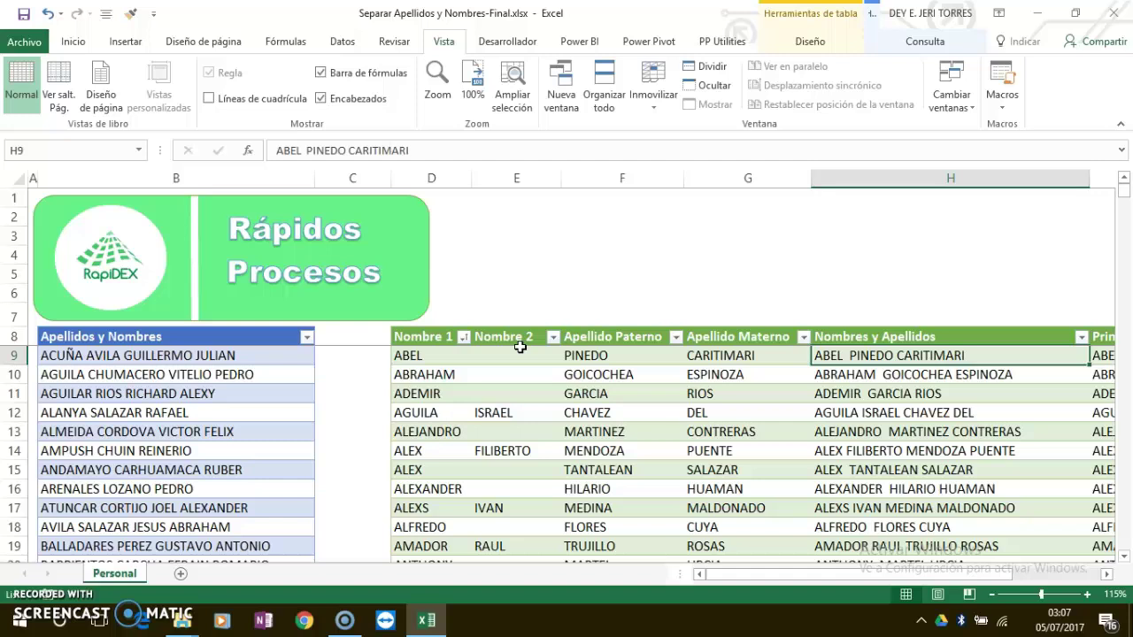
key("ctrl+Left")
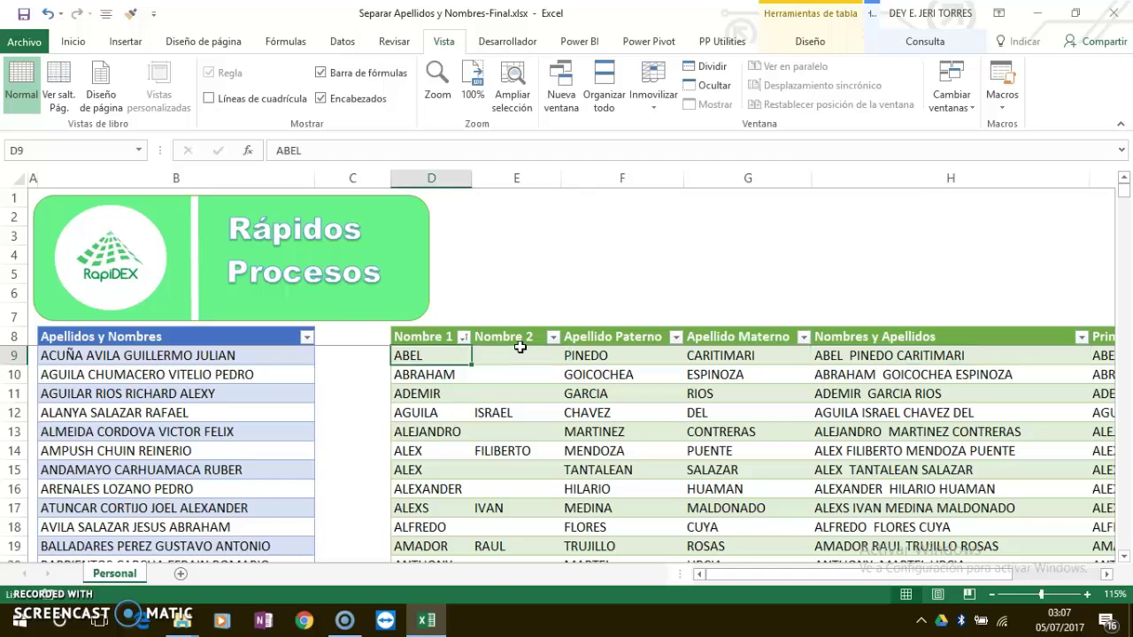
left_click(520, 348)
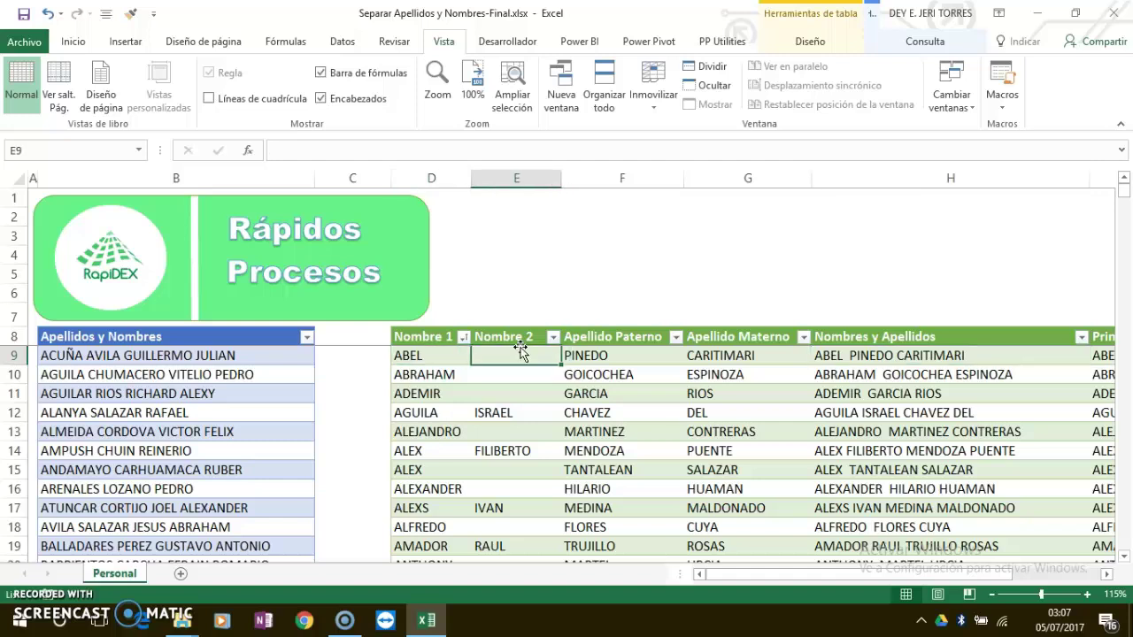
key("Right")
key("Down")
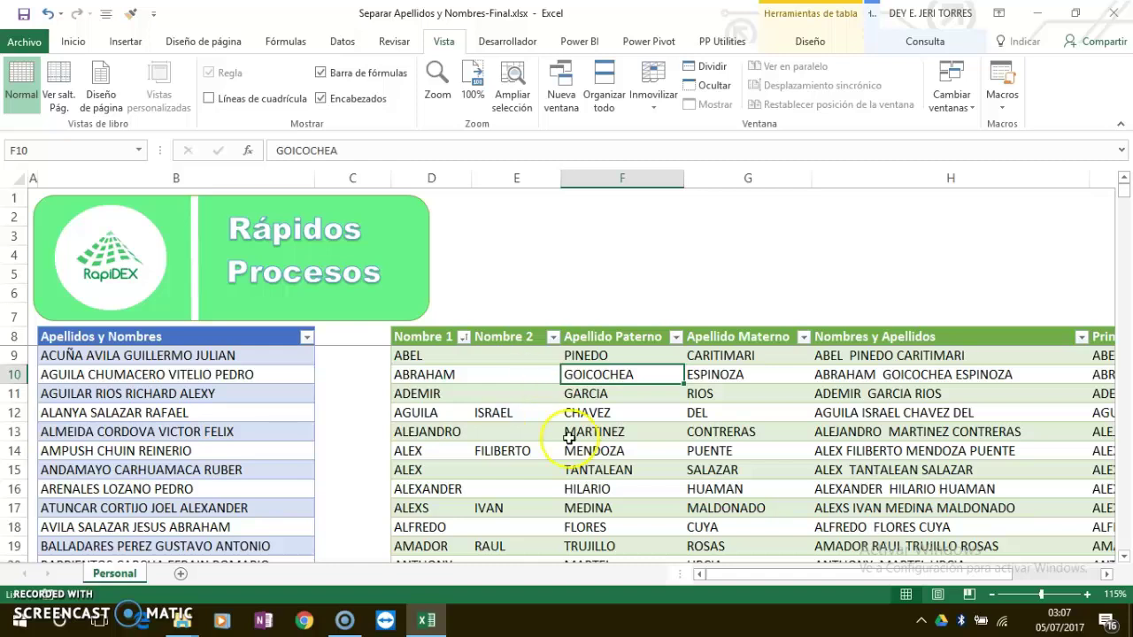
mouse_move(784, 574)
left_mouse_down()
mouse_move(872, 571)
mouse_move(766, 570)
left_mouse_up()
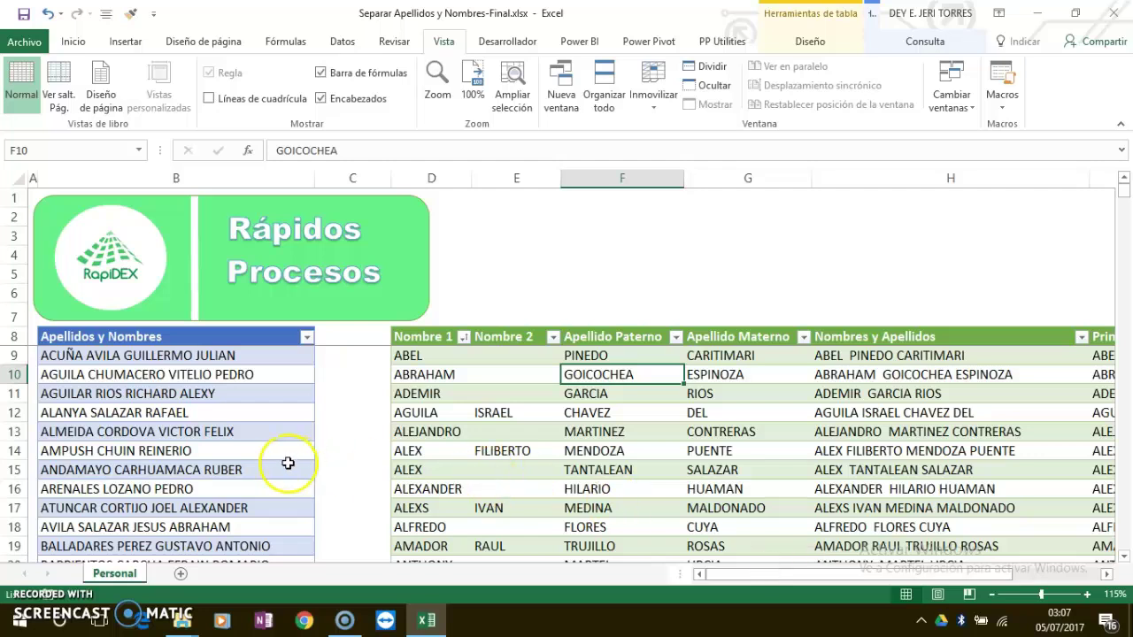
left_click(275, 464)
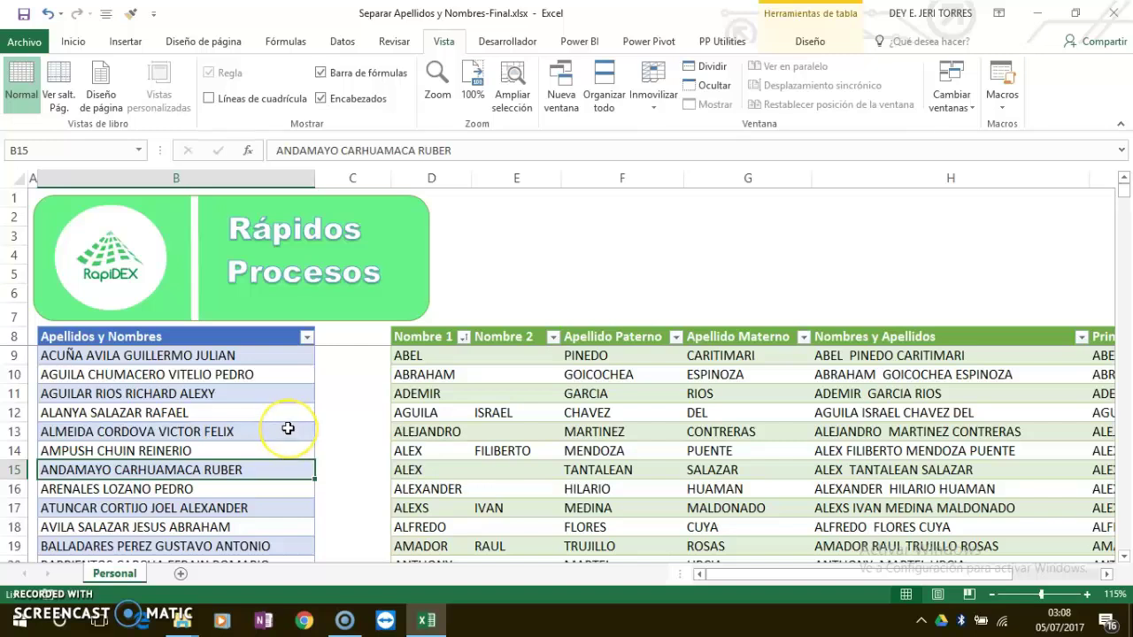
Step: Go to the empty cell B228 just below the last name in the source list
scroll(288, 428, "down", 2)
scroll(288, 428, "down", 2)
left_click(288, 428)
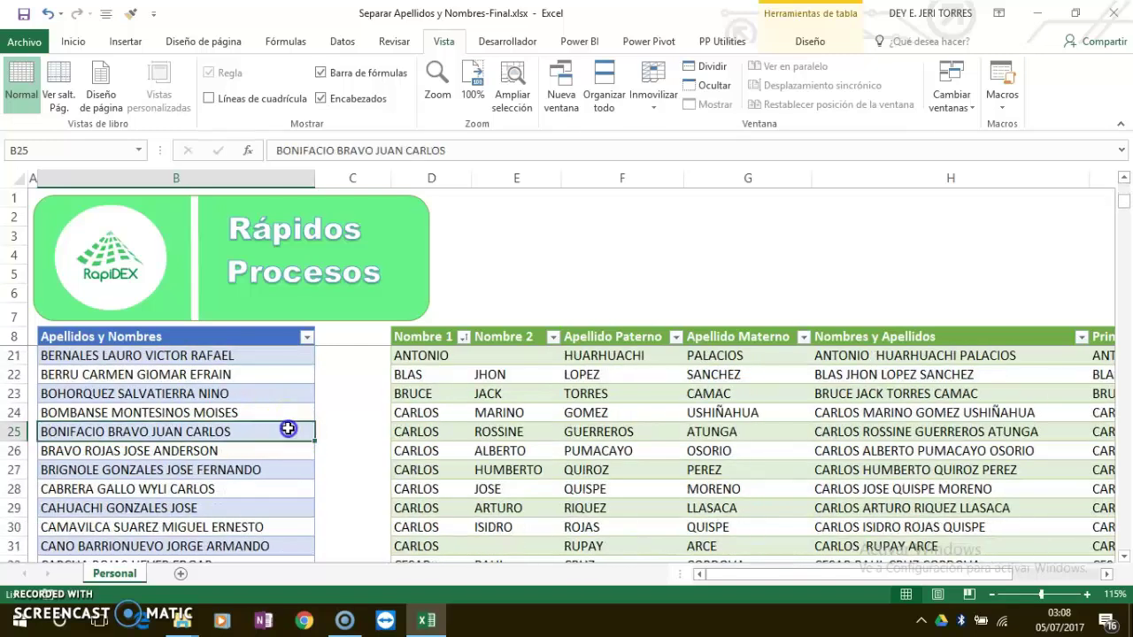
key("ctrl+Down")
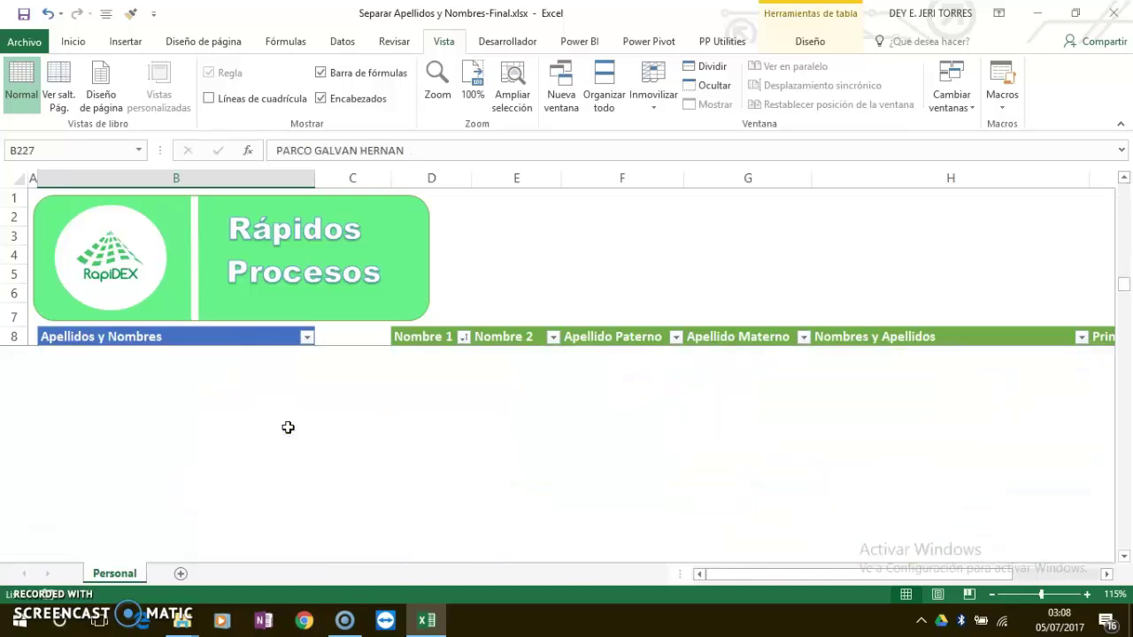
key("Down")
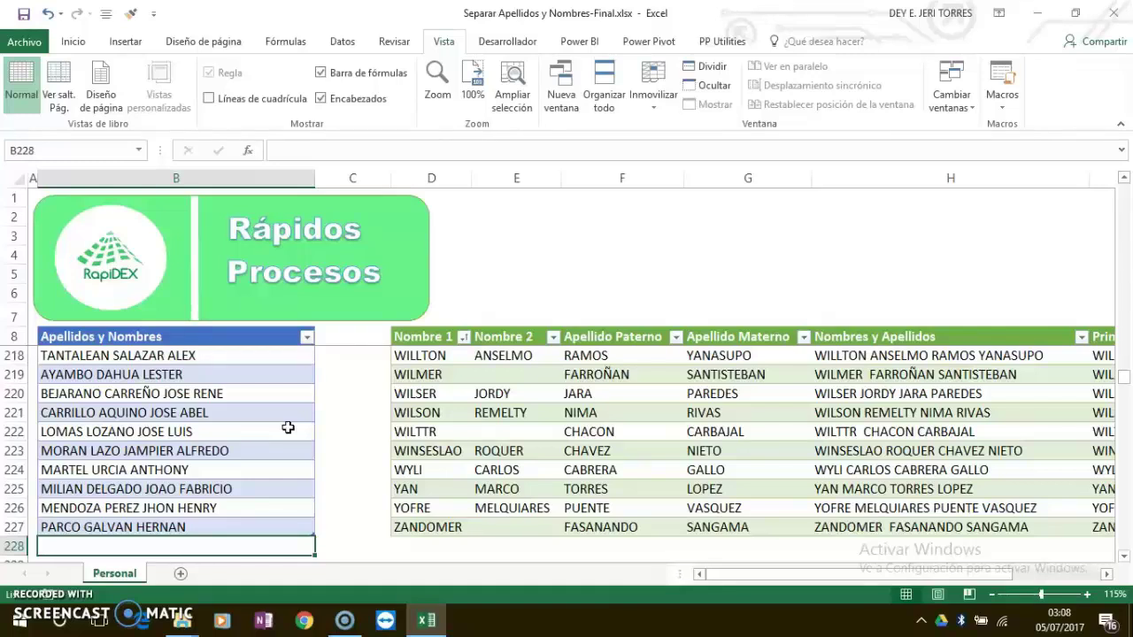
Step: Enter a new person's full name in B228, extending the Apellidos y Nombres table one row
type("J")
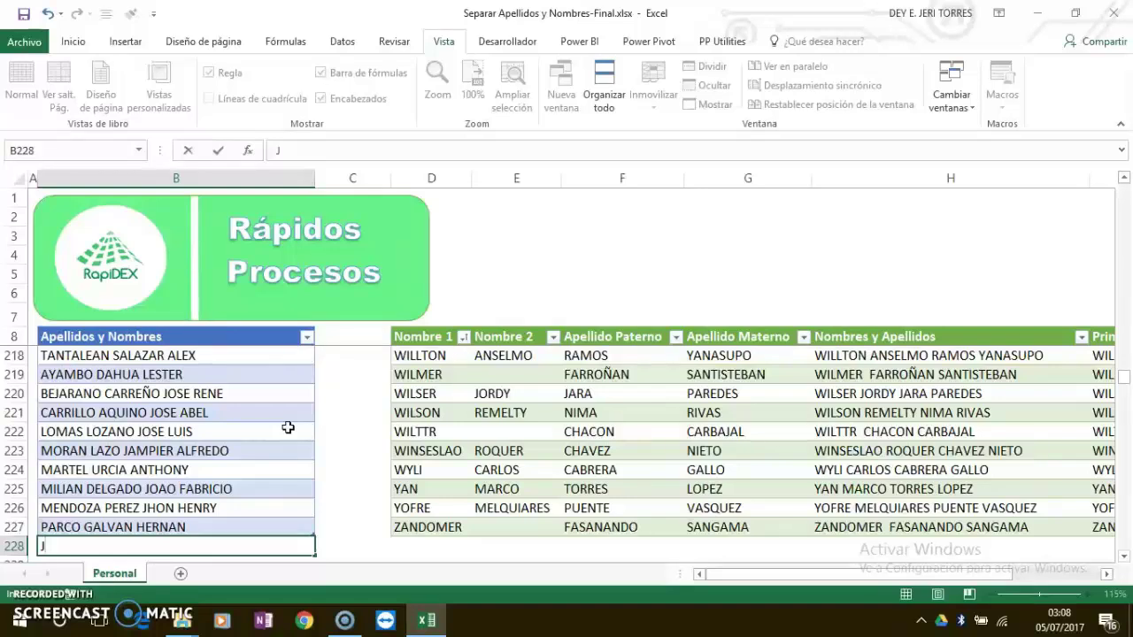
type("ERI TORRES ")
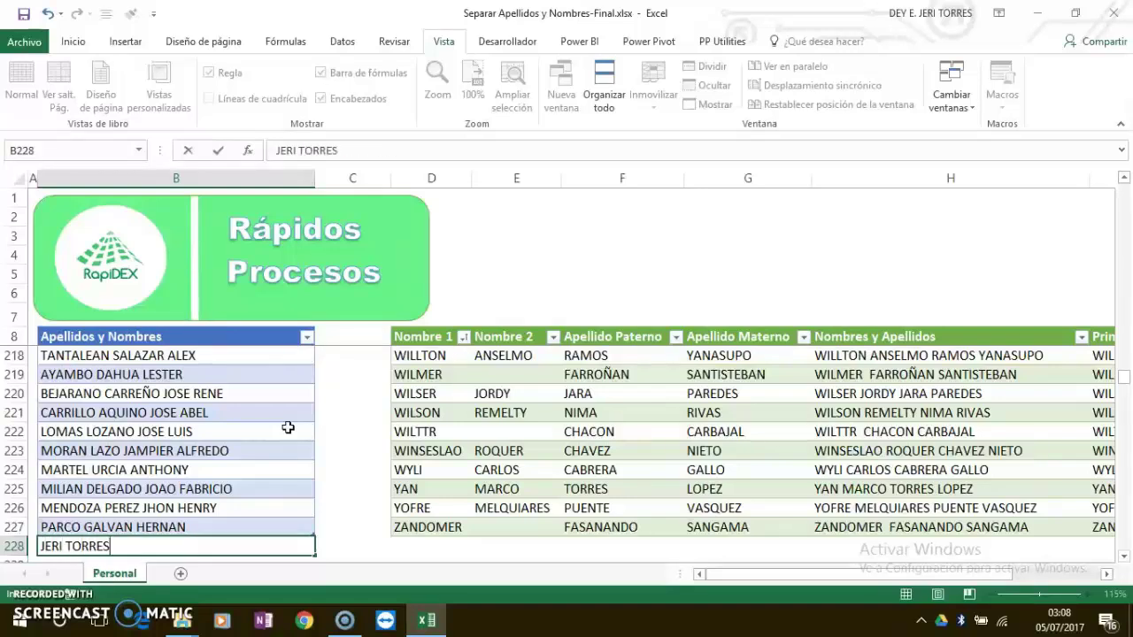
type("DEYVIT EDUARDO")
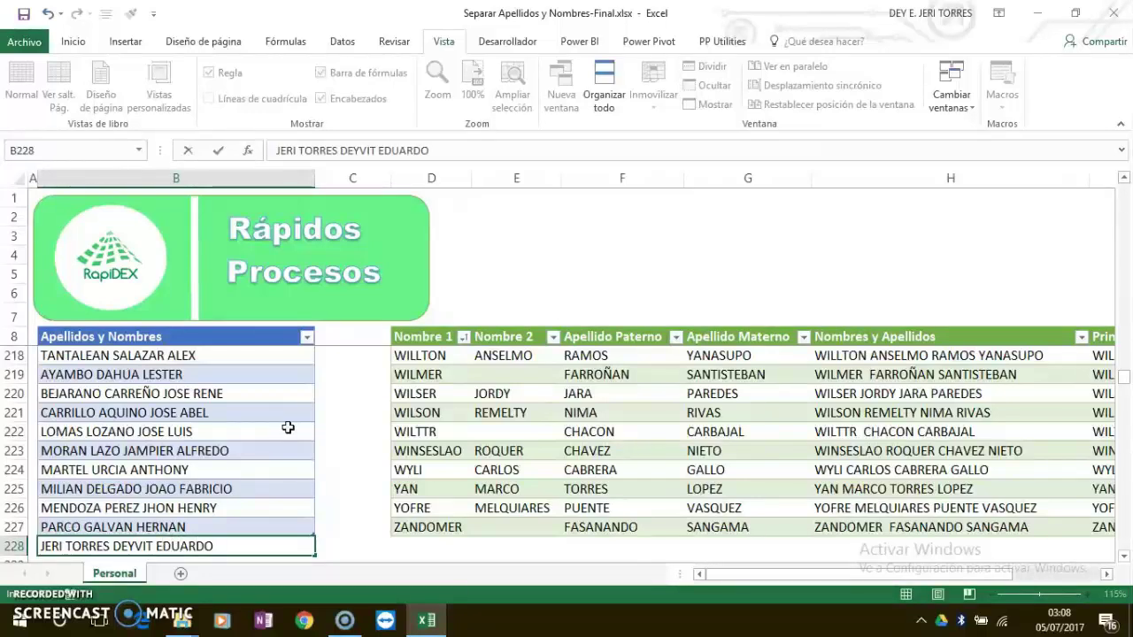
key("Return")
key("Up")
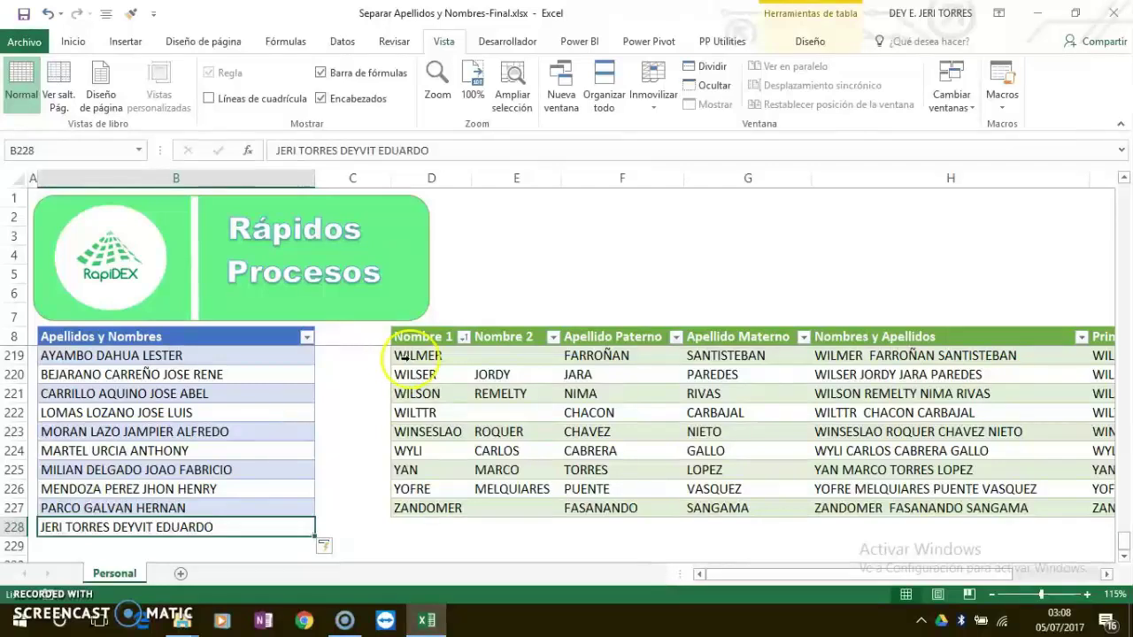
left_click(439, 389)
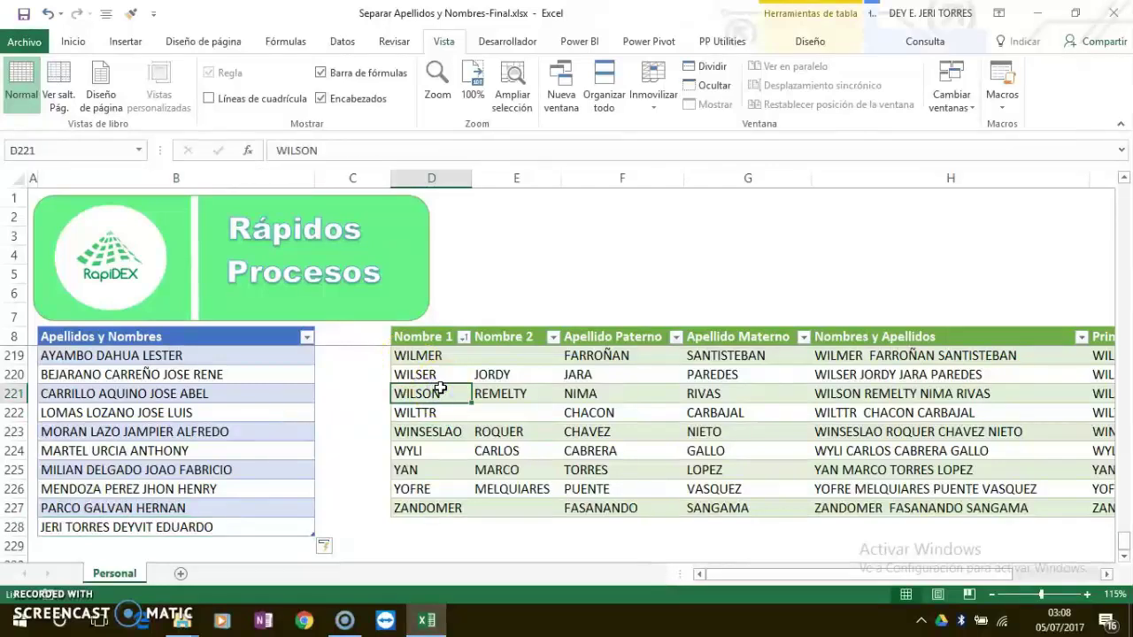
Step: Refresh all queries with Actualizar todo on the Datos tab
left_click(341, 42)
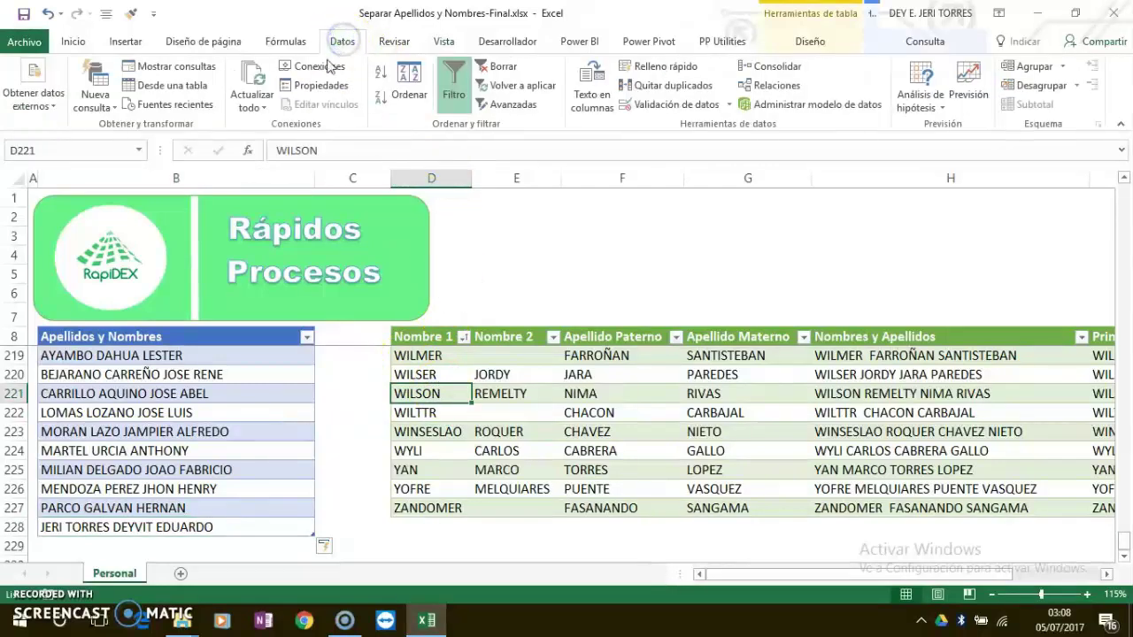
left_click(255, 102)
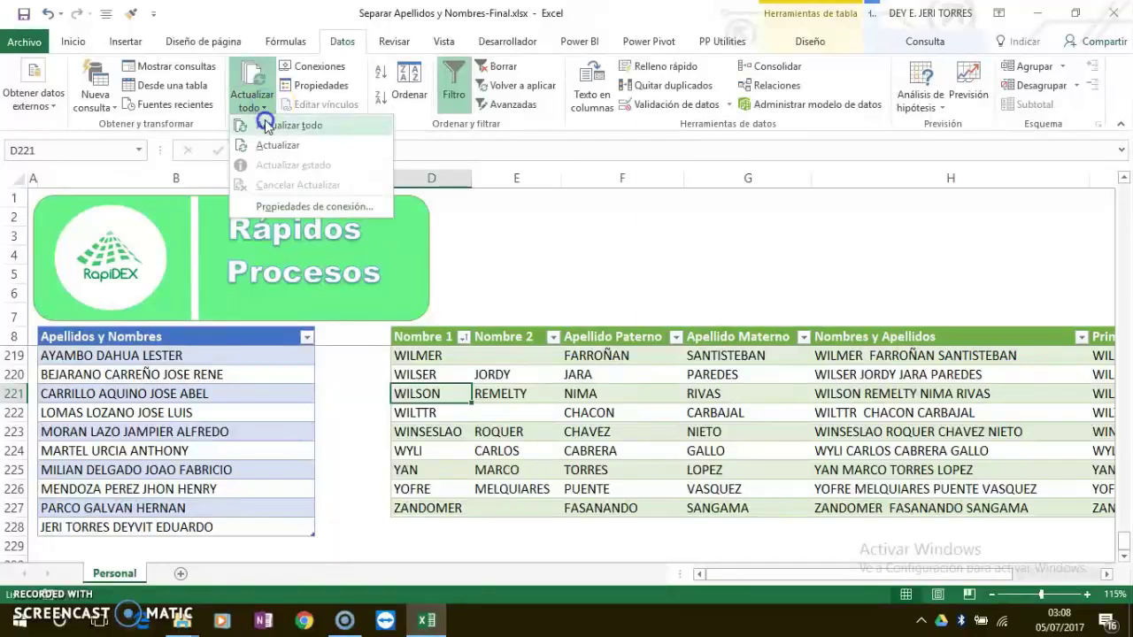
left_click(265, 124)
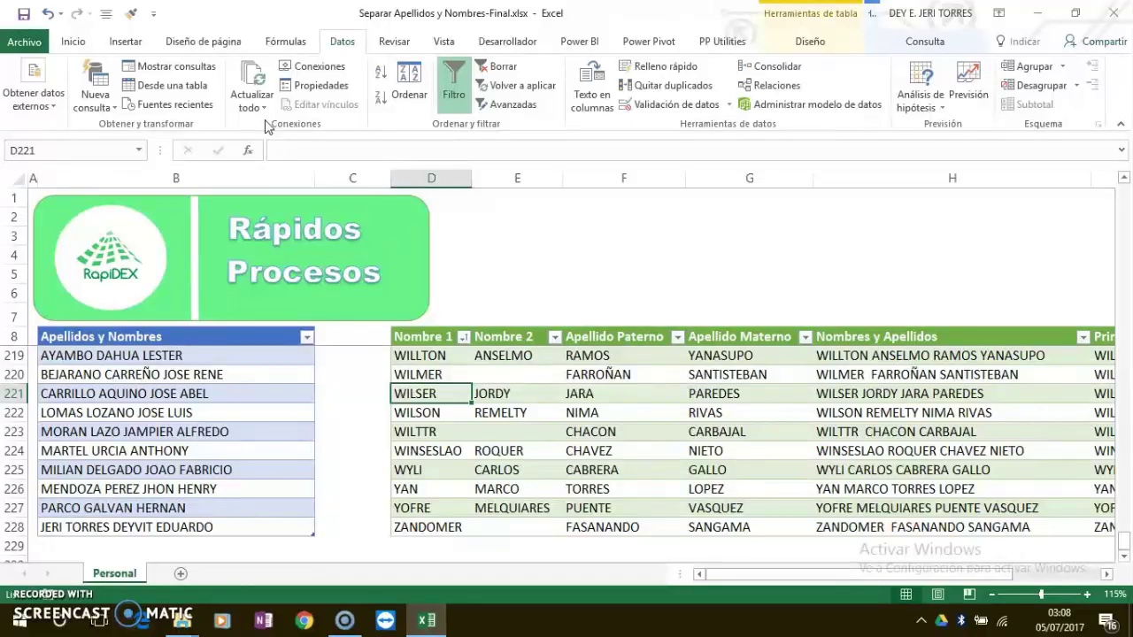
Step: Select all the Nombre 1 values in the refreshed query table
left_click(429, 412)
scroll(429, 413, "up", 4)
scroll(434, 412, "up", 4)
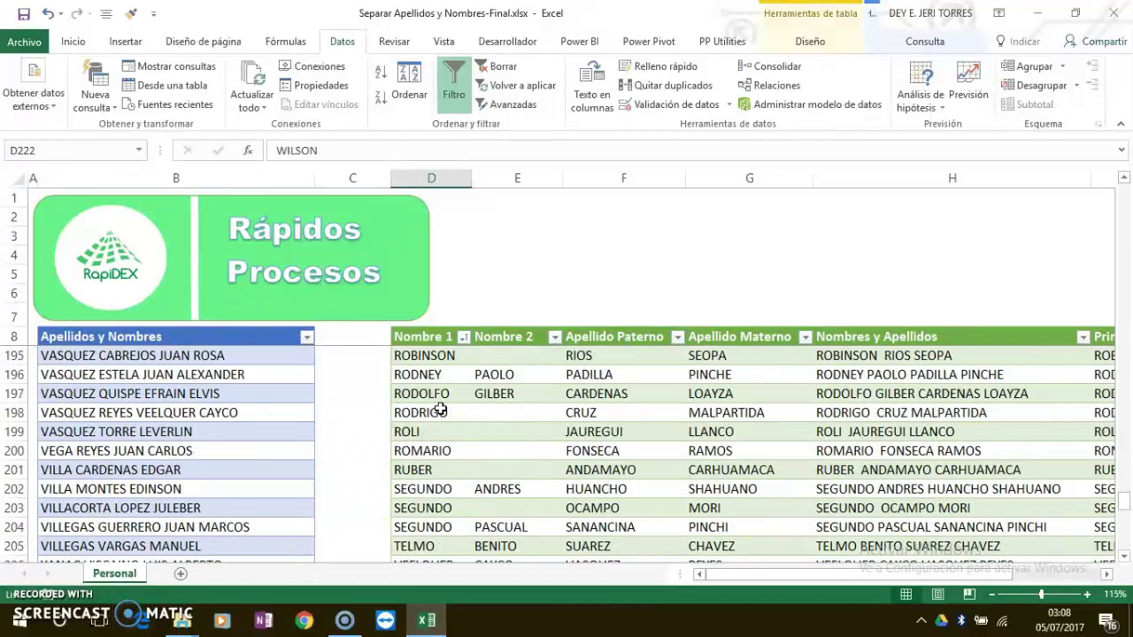
scroll(440, 409, "up", 4)
scroll(440, 410, "up", 4)
scroll(440, 410, "up", 5)
scroll(440, 408, "up", 3)
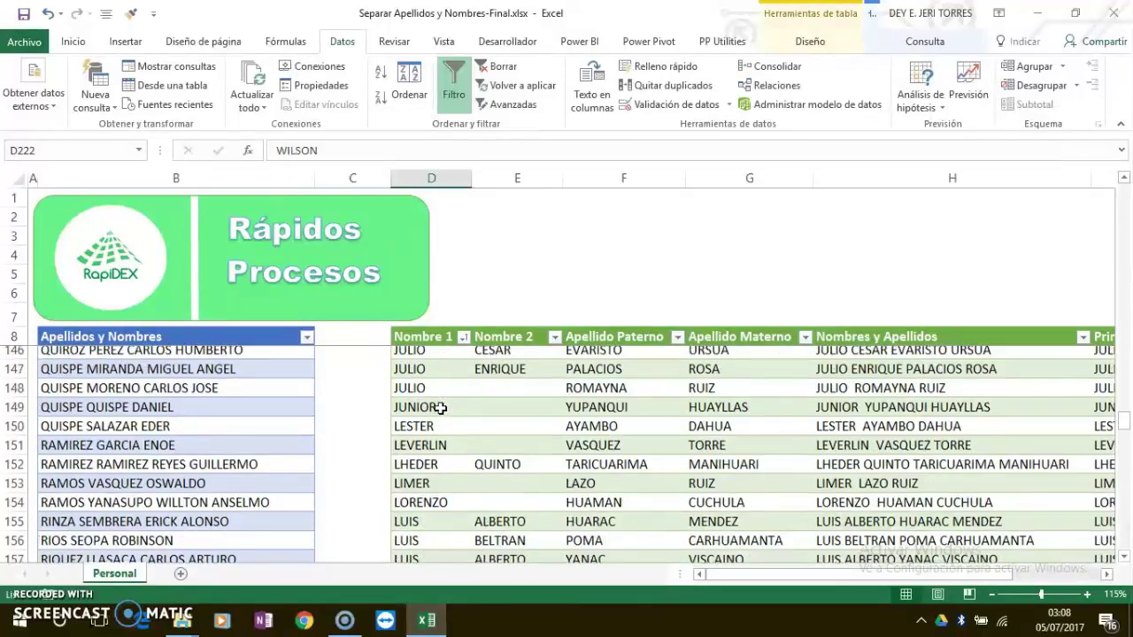
scroll(440, 408, "up", 8)
scroll(440, 408, "up", 4)
scroll(440, 408, "up", 4)
left_click(441, 408)
key("ctrl+Up")
key("Down")
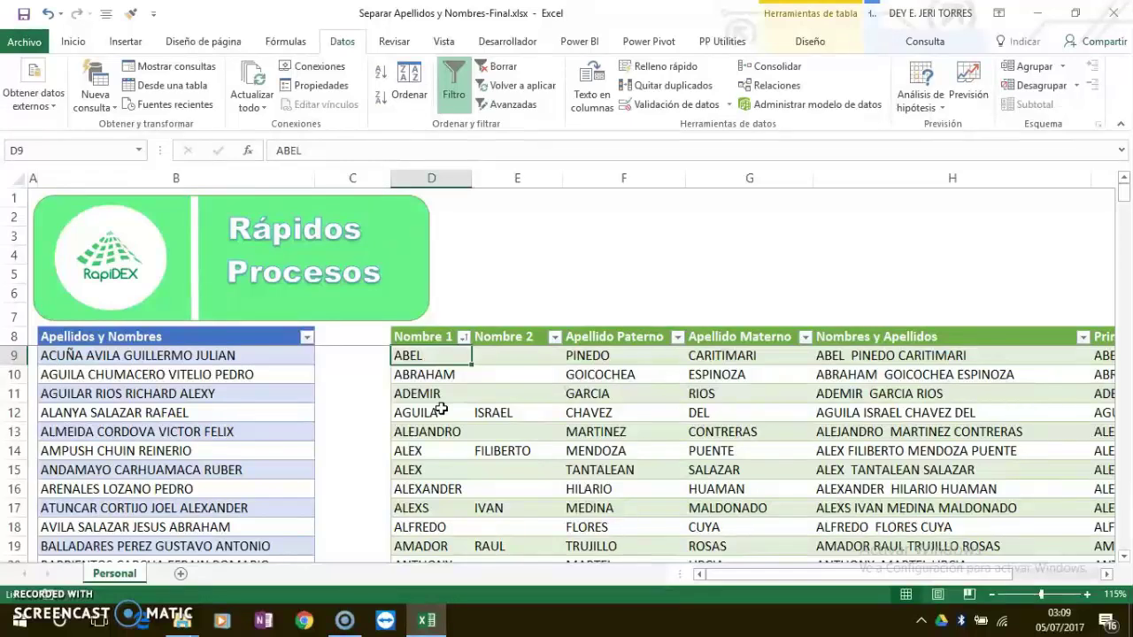
key("ctrl+shift+Down")
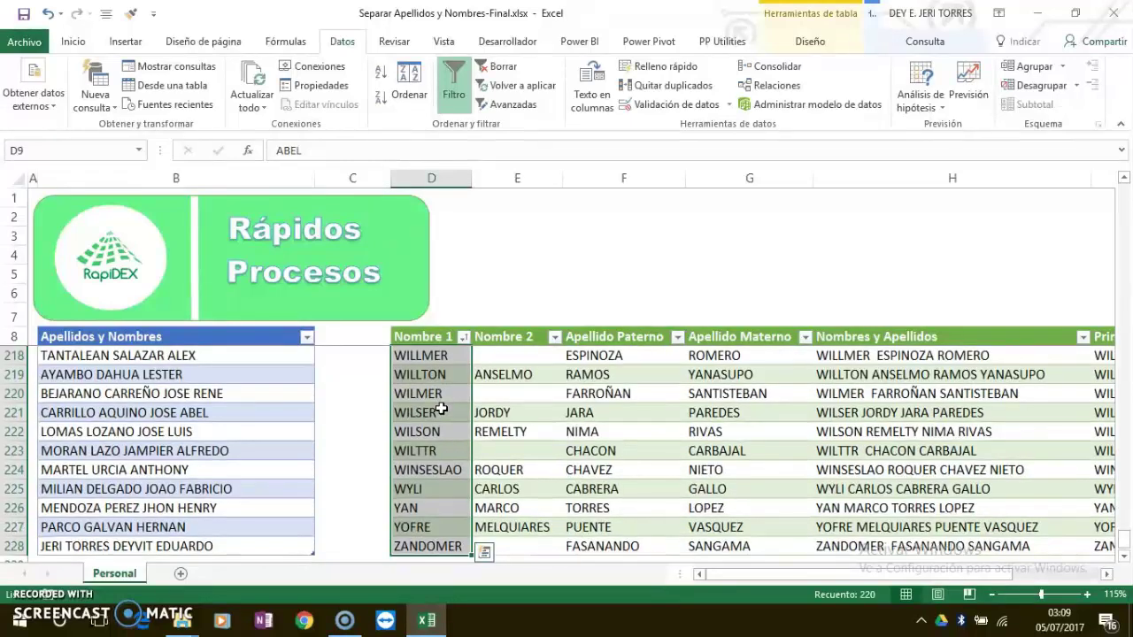
Step: Search the selection for the new first name and locate its split entry in row 43
key("ctrl+b")
type("DEYVIT")
key("Tab")
key("Tab")
key("Return")
left_click(442, 276)
key("Escape")
key("Up")
key("Up")
key("Up")
key("Up")
key("Down")
key("Down")
key("Down")
key("Down")
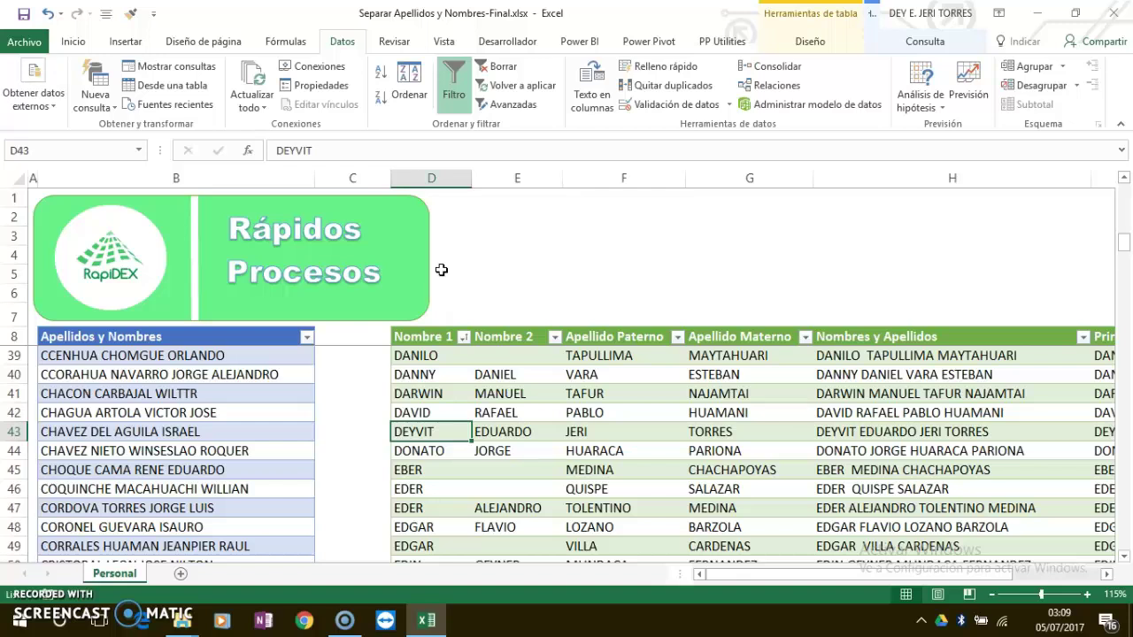
left_click(478, 359)
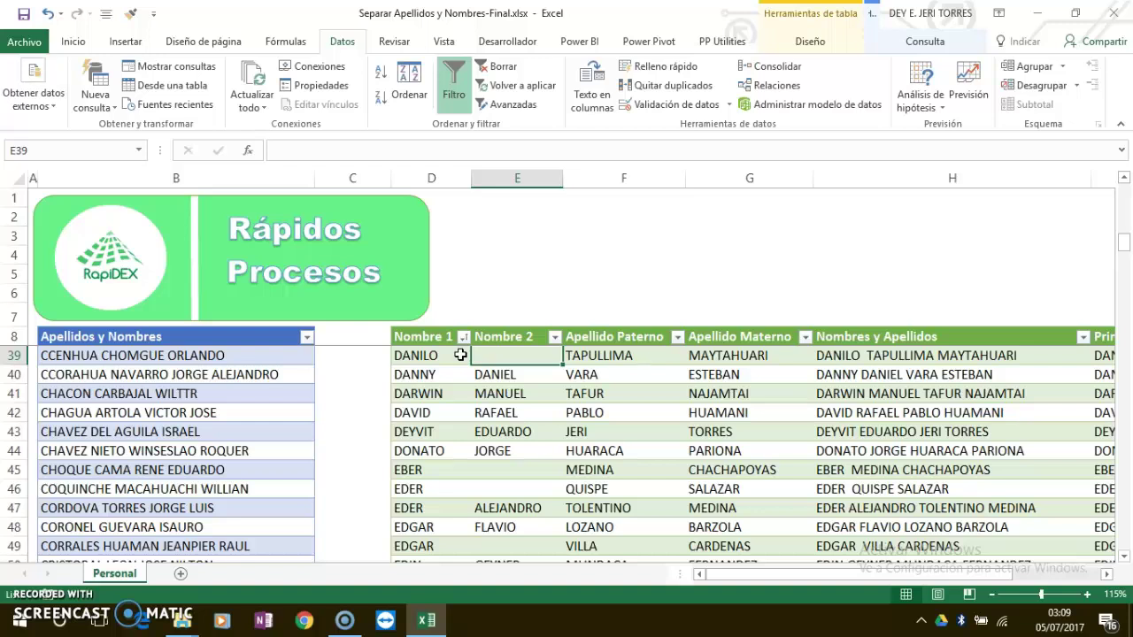